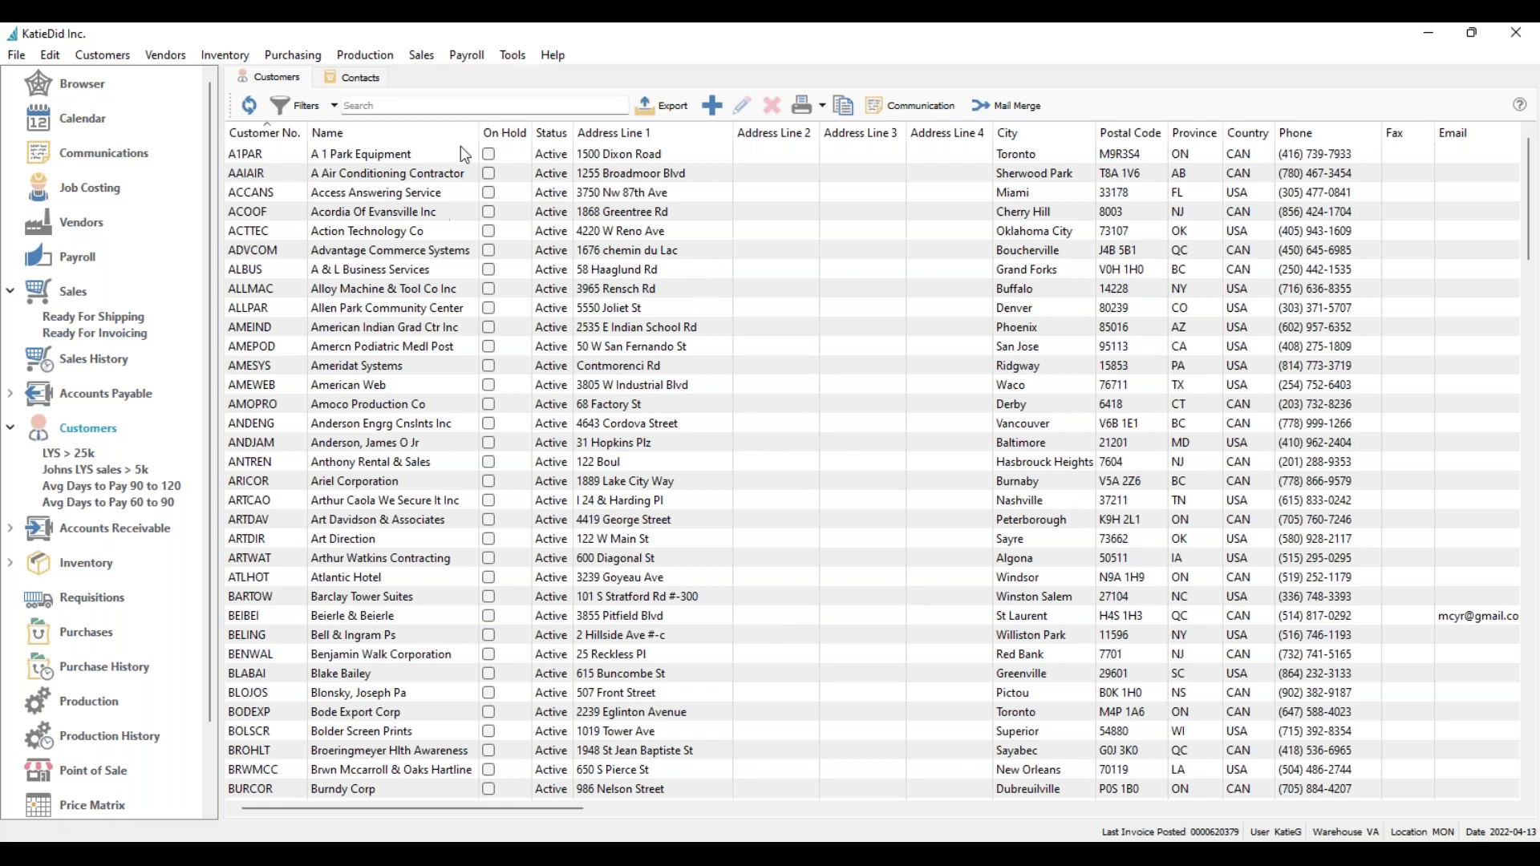
{"action": "left_click", "coordinate": [445, 105]}
{"action": "type", "text": "Art"}
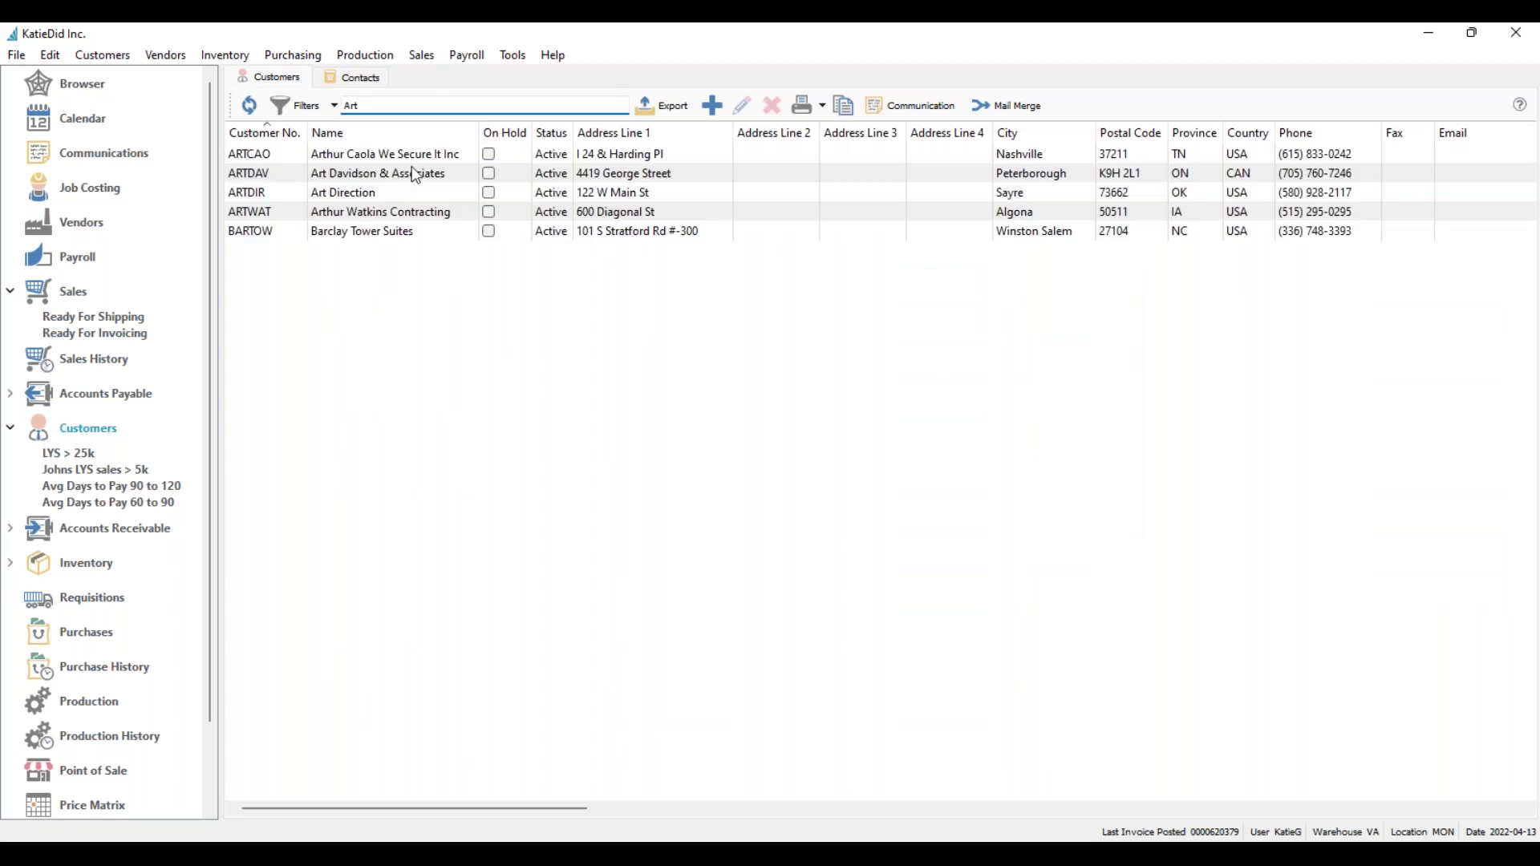
{"action": "left_click", "coordinate": [412, 173]}
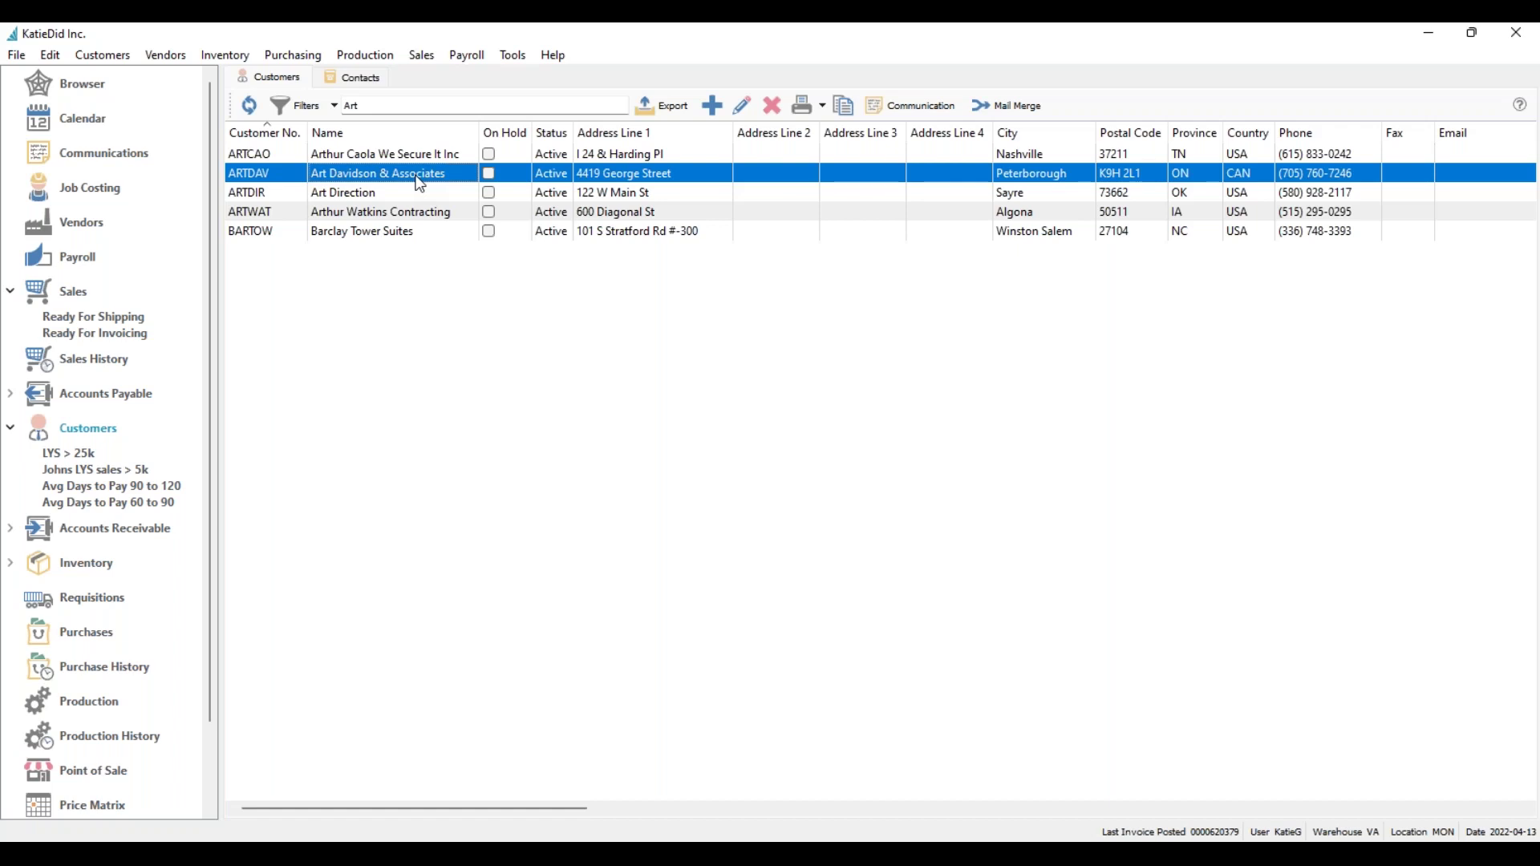
{"action": "double_click", "coordinate": [420, 184]}
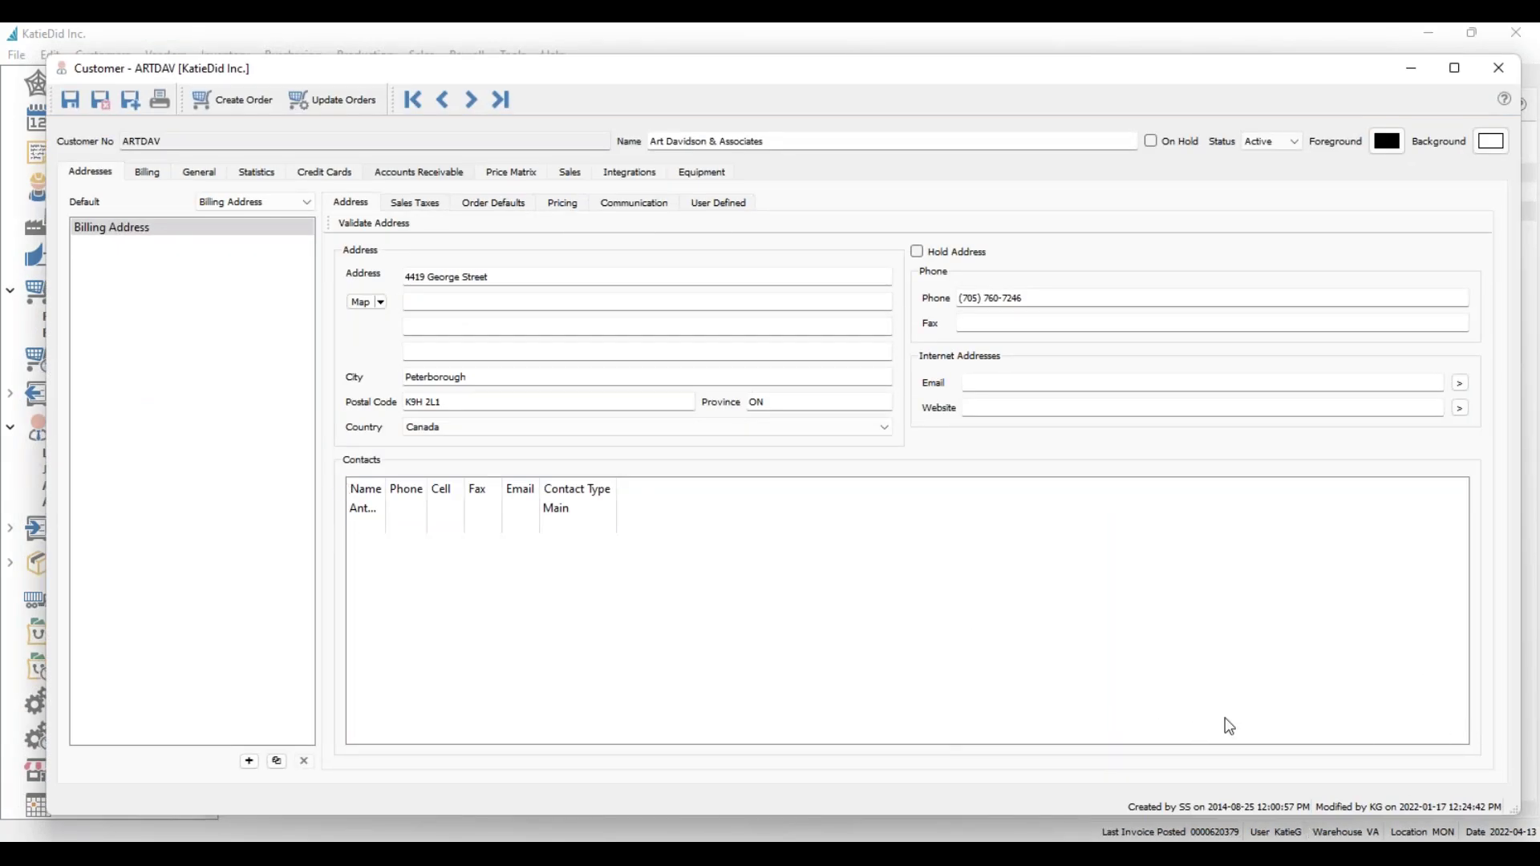
Step: Display the customer's sales invoices and open the one dated 2020-03-18
{"action": "left_click", "coordinate": [571, 173]}
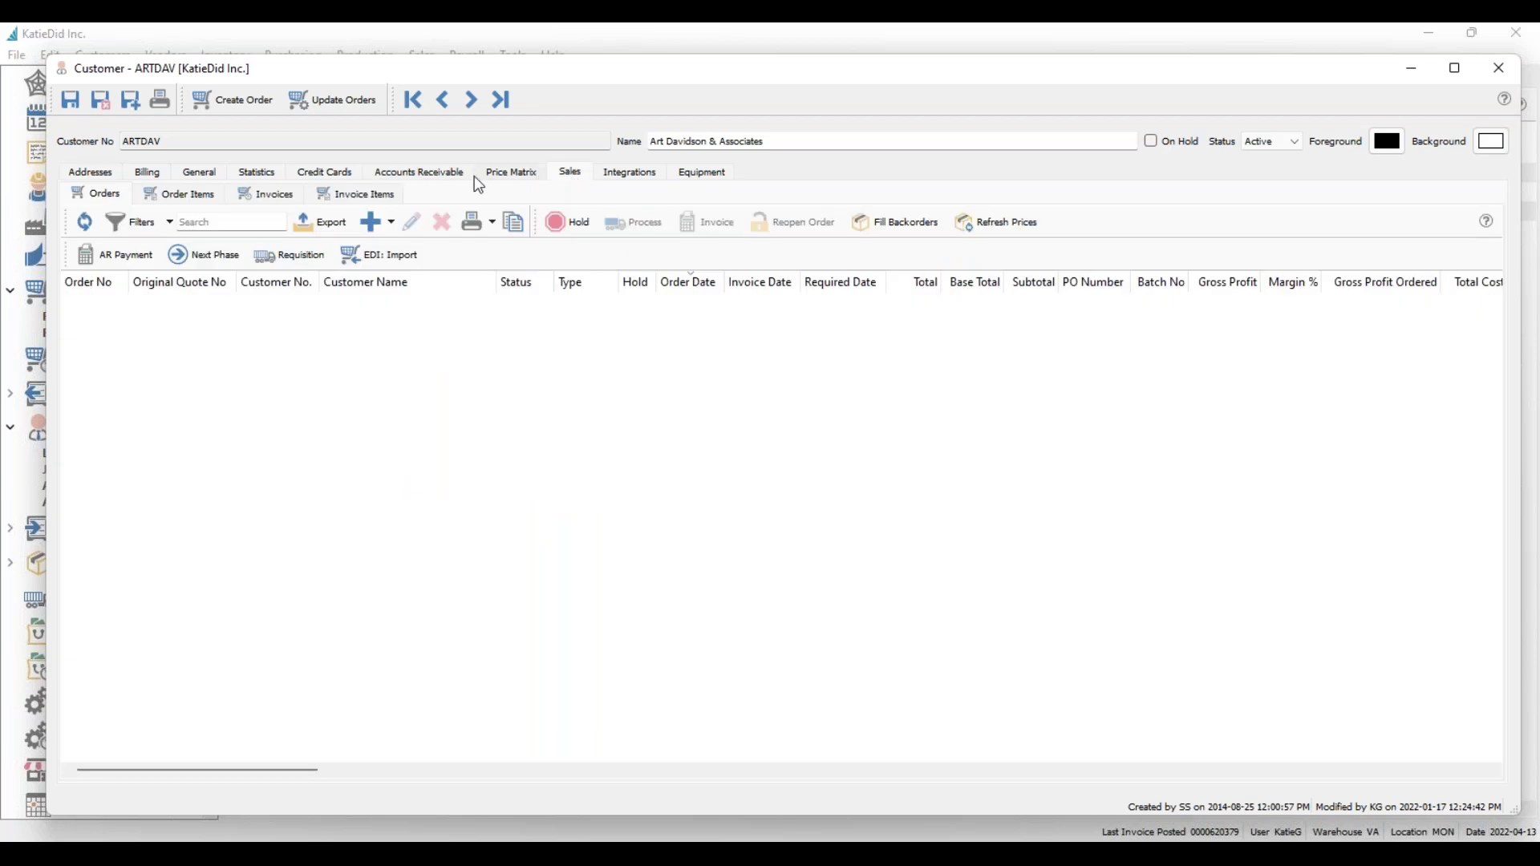
{"action": "left_click", "coordinate": [273, 201]}
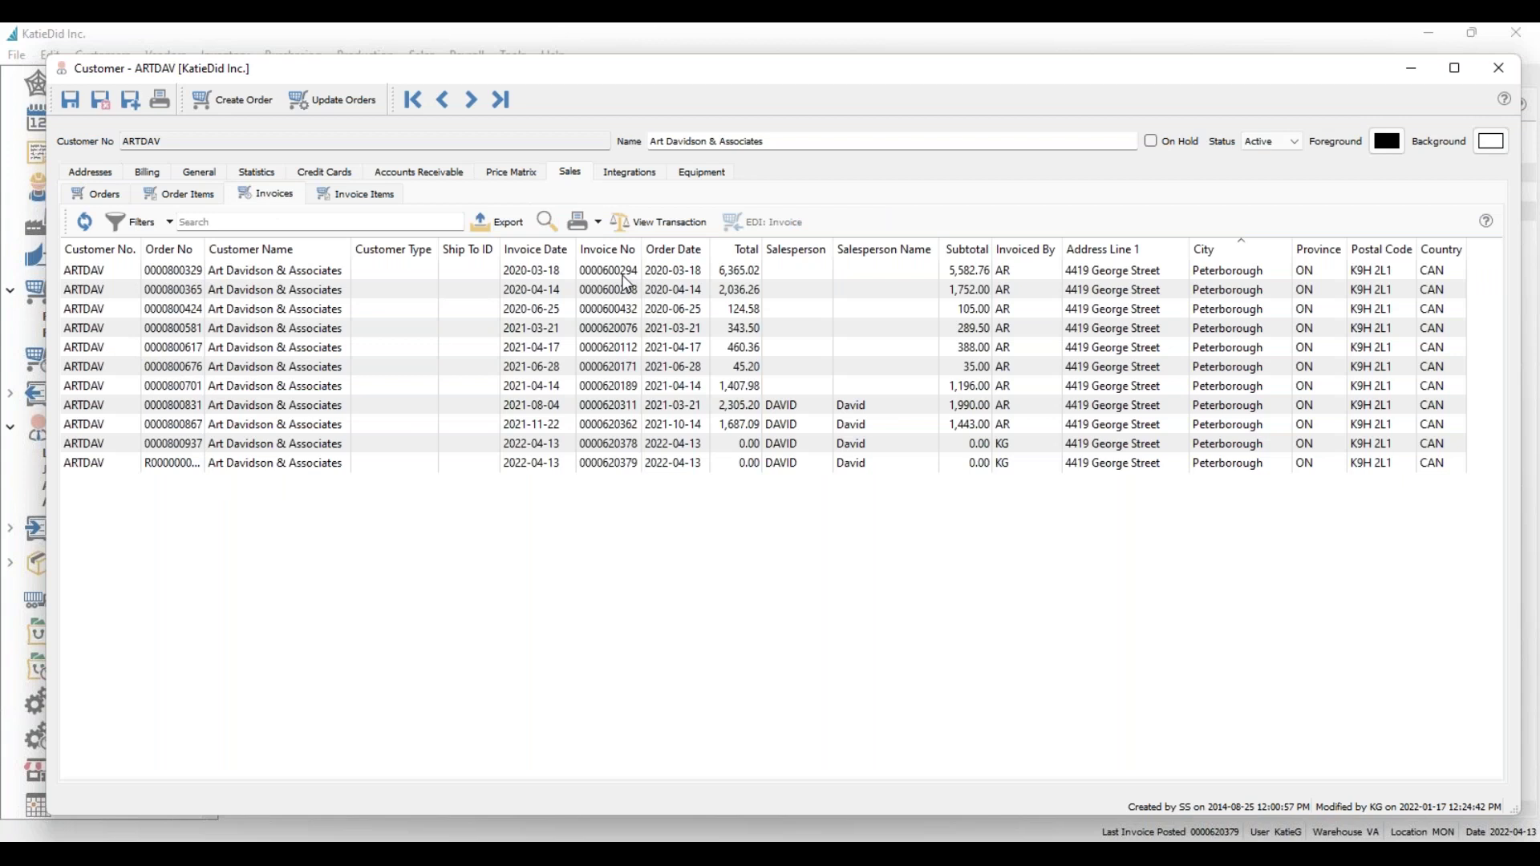
{"action": "double_click", "coordinate": [335, 274]}
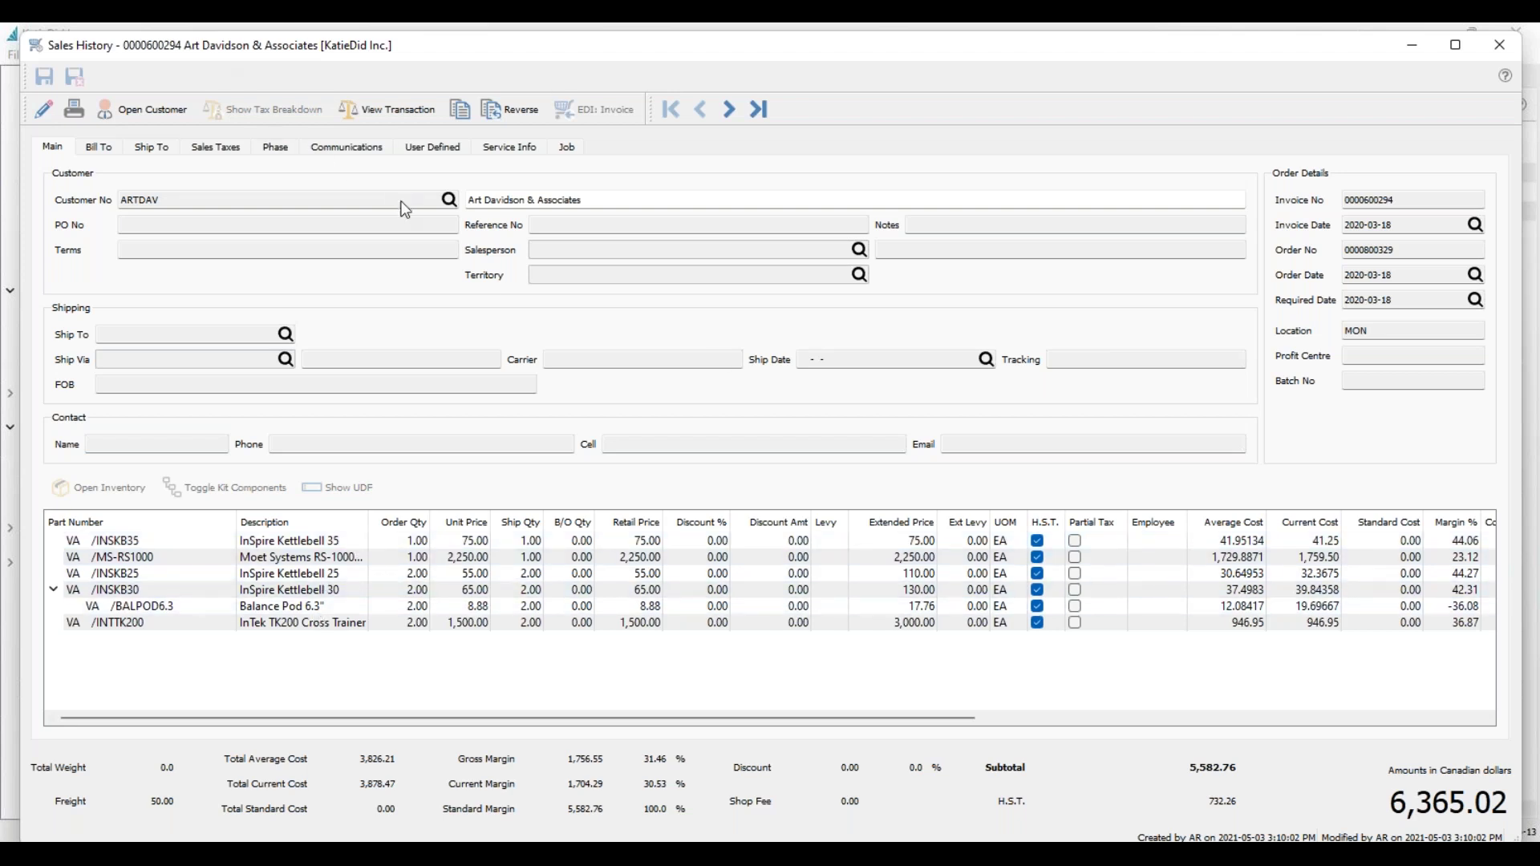
Step: Add a communication note to the invoice, with the customer's name followed by "Unhappy - RMA needed broken Item" as its subject
{"action": "left_click", "coordinate": [346, 148]}
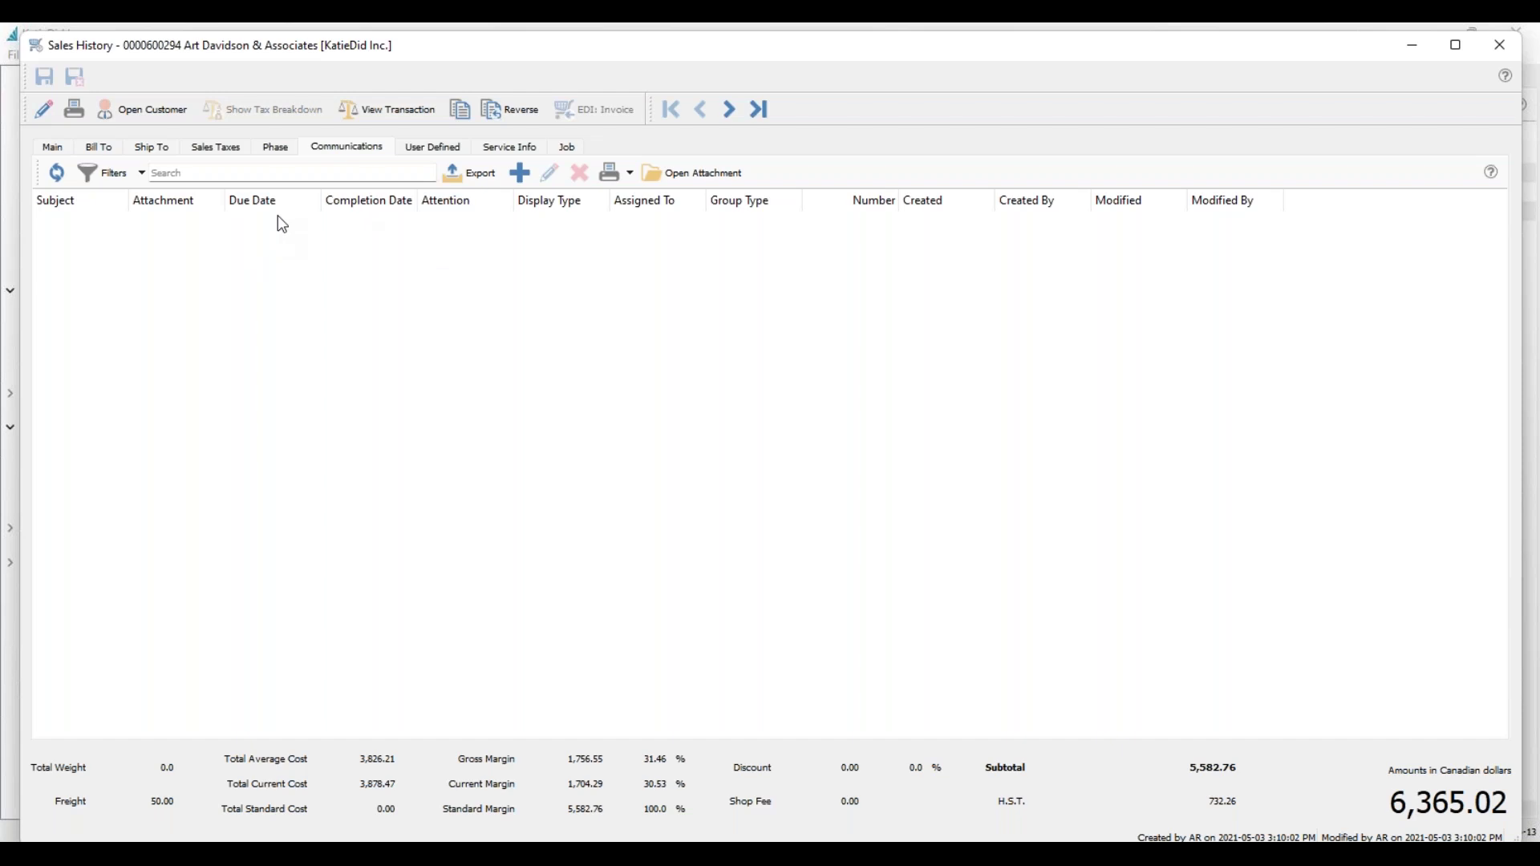
{"action": "left_click", "coordinate": [521, 174]}
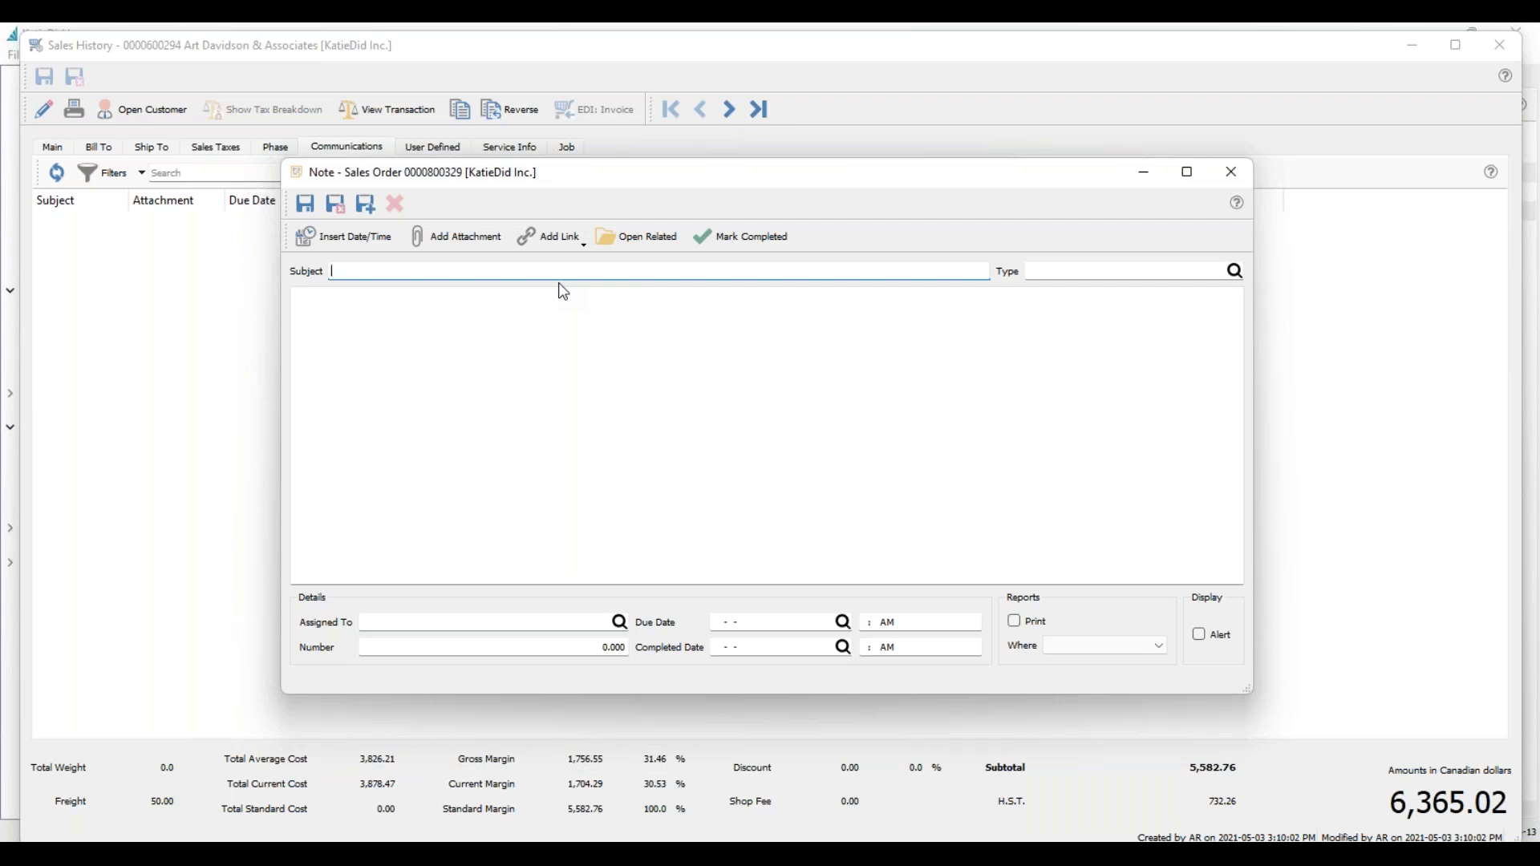
{"action": "type", "text": "Unhapp"}
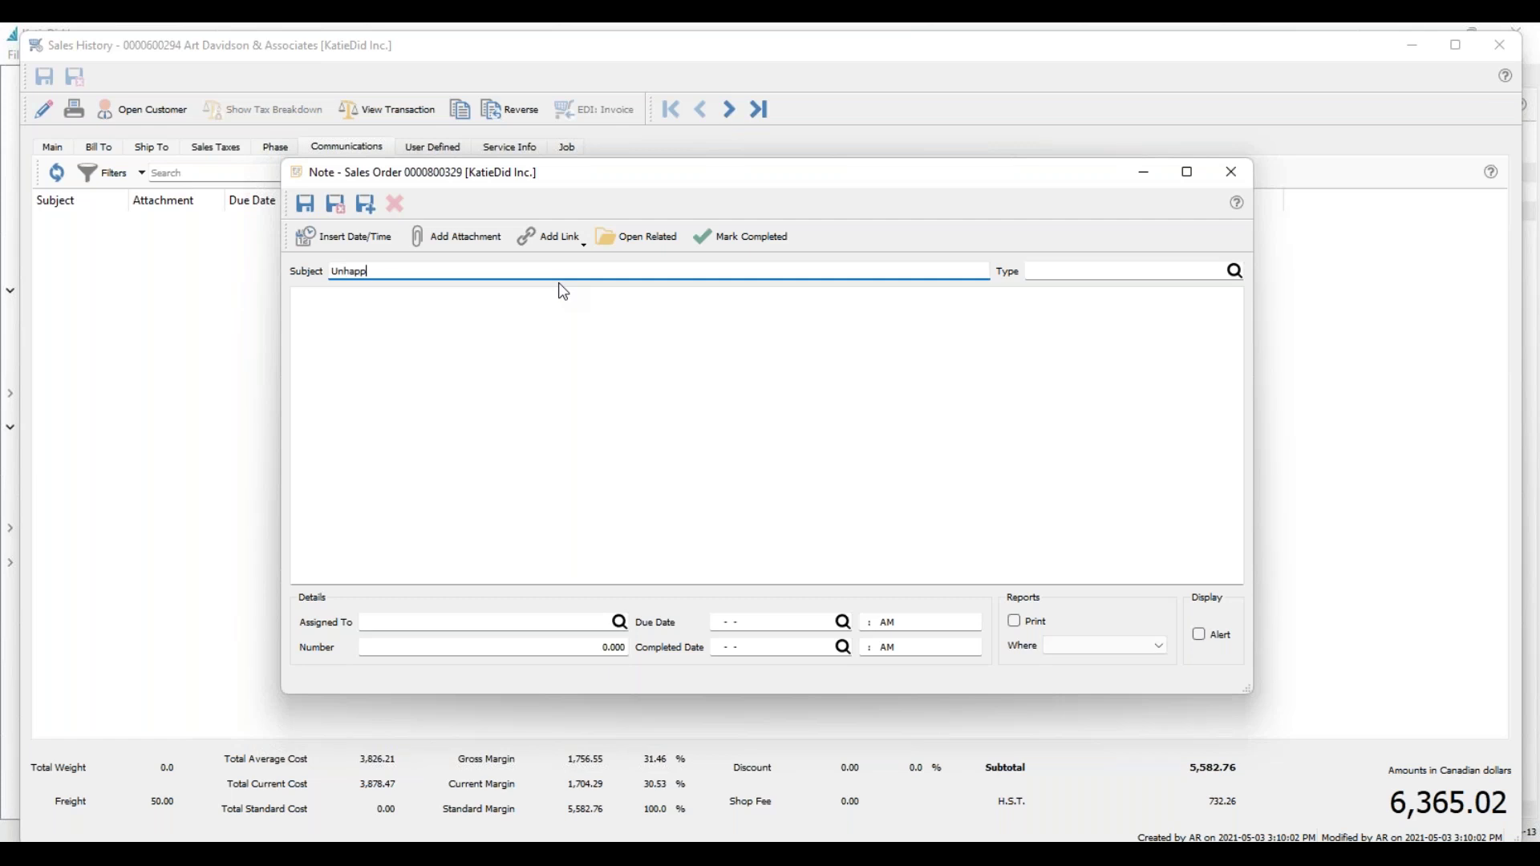
{"action": "type", "text": "y - RMA needed broken Item"}
{"action": "left_click", "coordinate": [331, 271]}
{"action": "type", "text": "Art Davidson"}
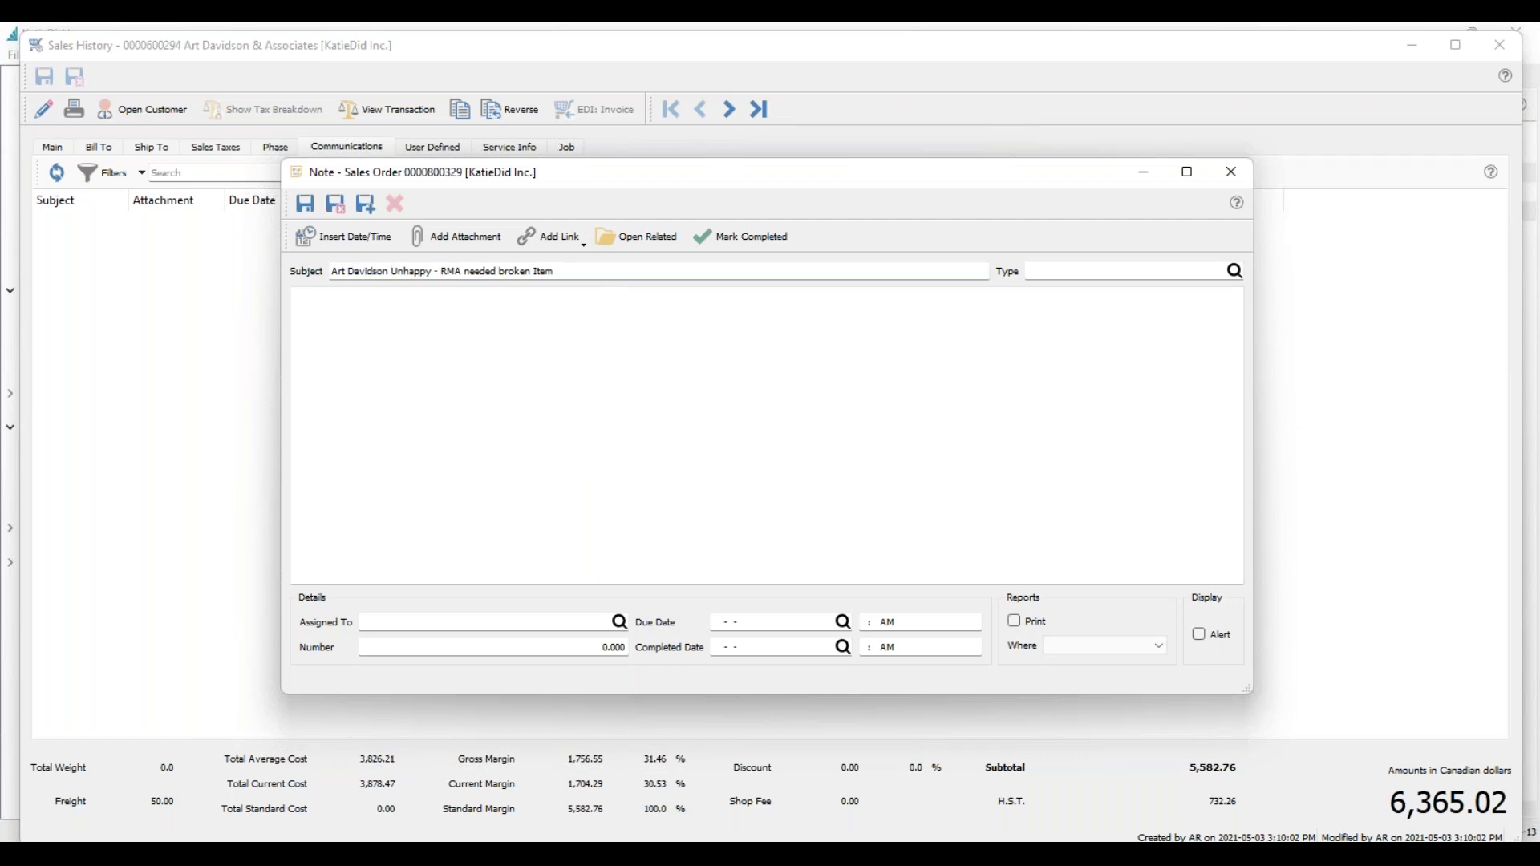
Step: Write in the note body that the contact is unhappy and "wants to return - we will issue RMA reship at no cost."
{"action": "left_click", "coordinate": [441, 331]}
{"action": "type", "text": "spoke wit"}
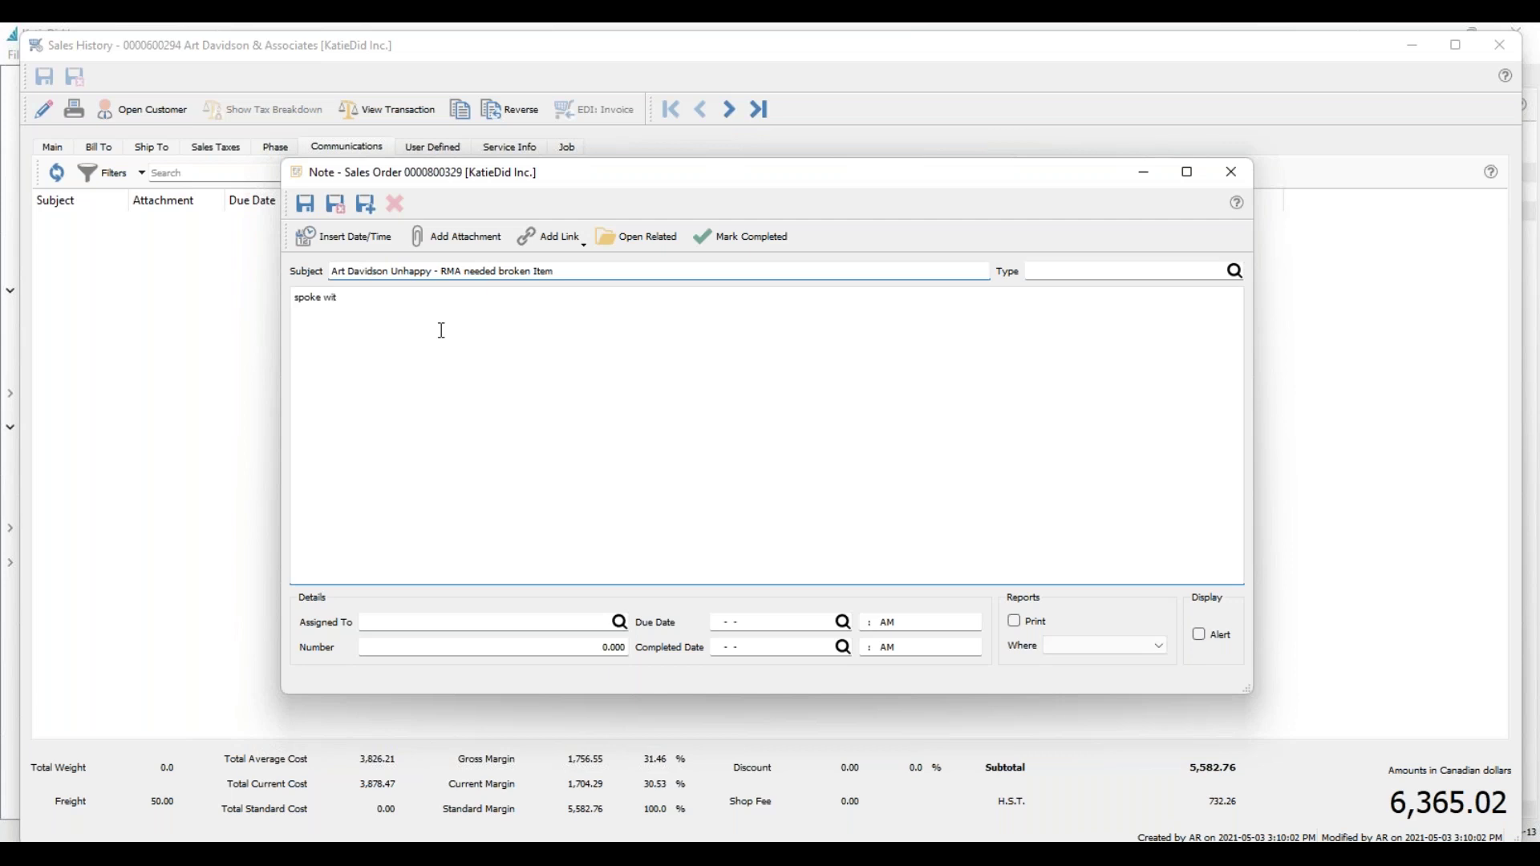
{"action": "type", "text": "h John, hes unhappy, wants to retun"}
{"action": "key", "text": "BackSpace"}
{"action": "type", "text": "rn - we will issue RMA reship"}
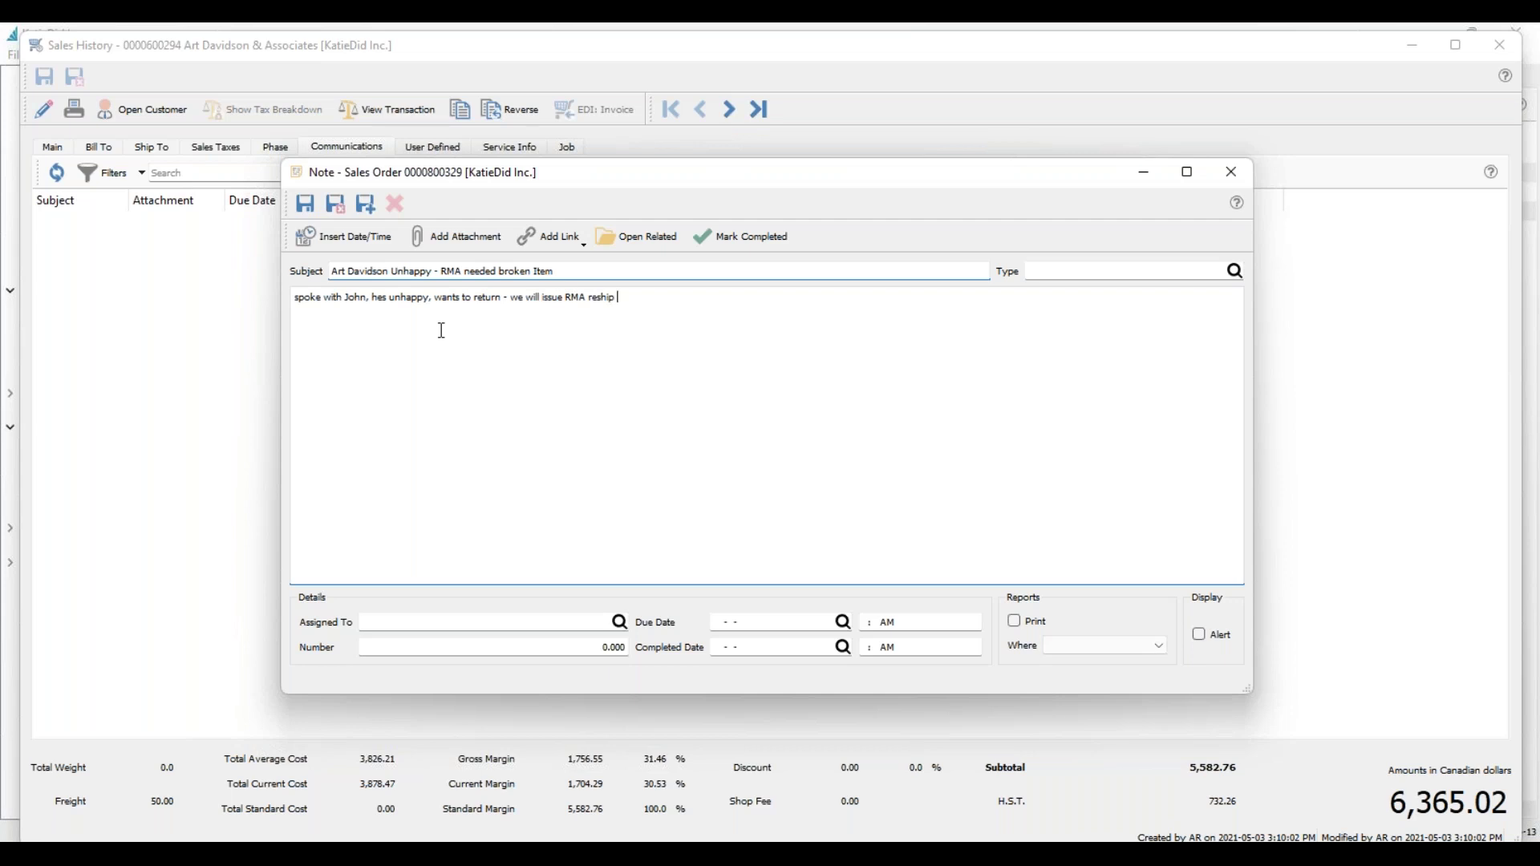
{"action": "type", "text": " at no cost."}
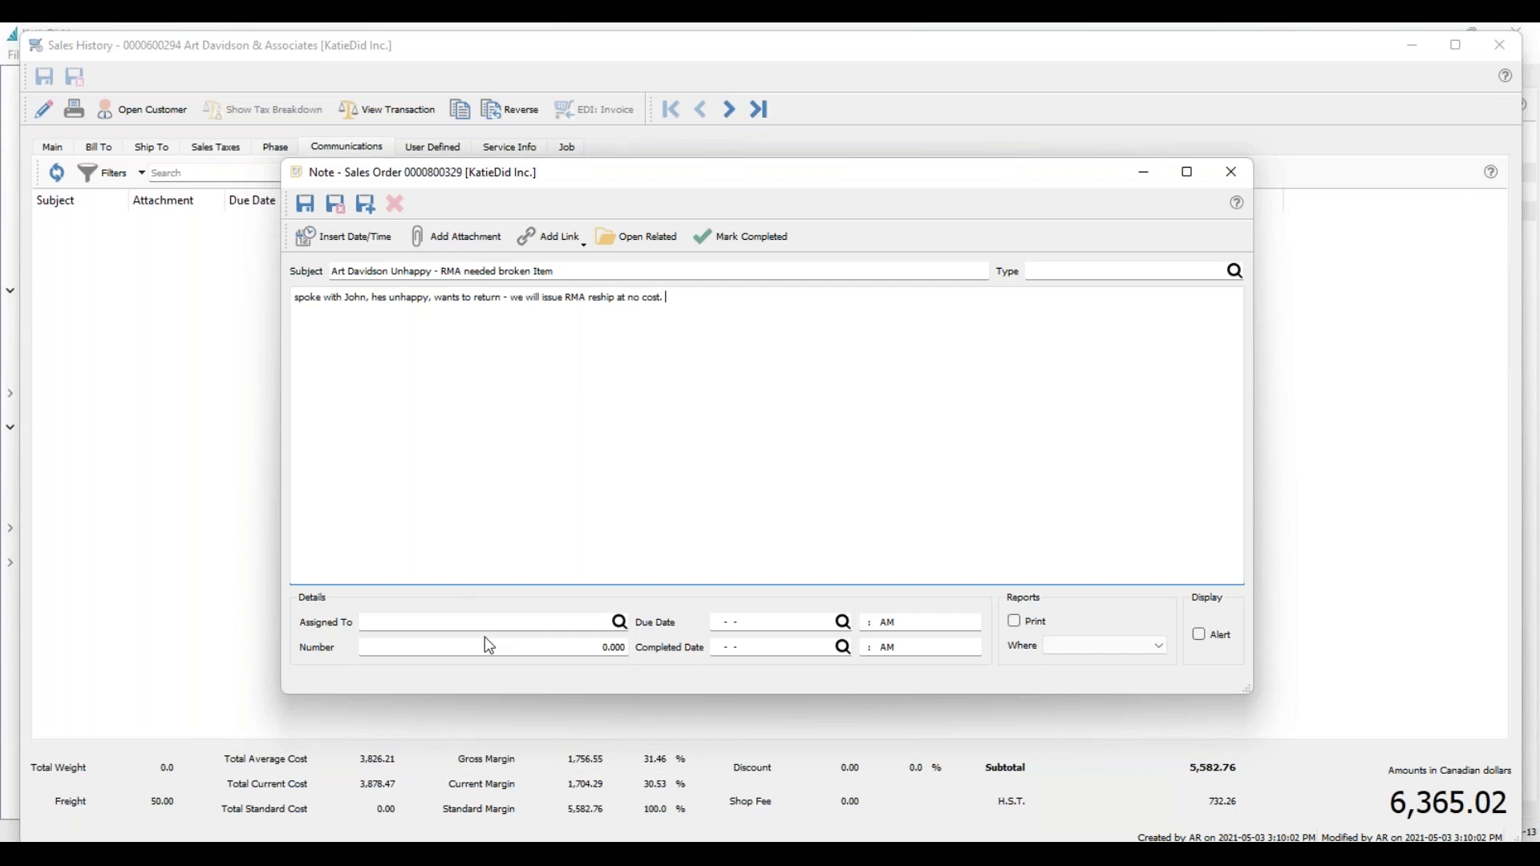
Step: Assign the note to the third user listed and set its due date to 2022-04-14
{"action": "left_click", "coordinate": [622, 625]}
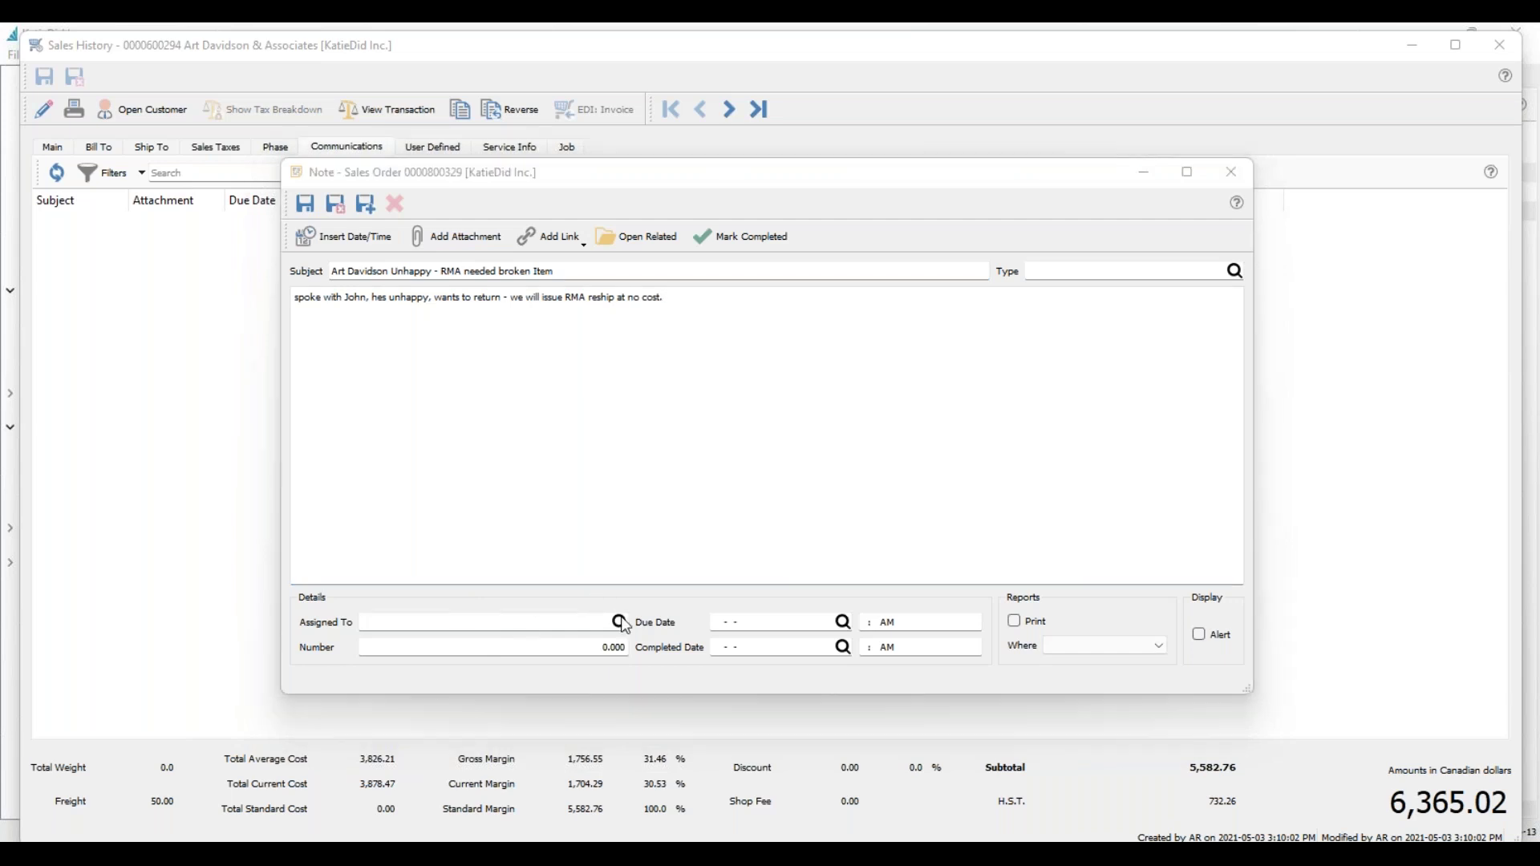
{"action": "left_click", "coordinate": [620, 623]}
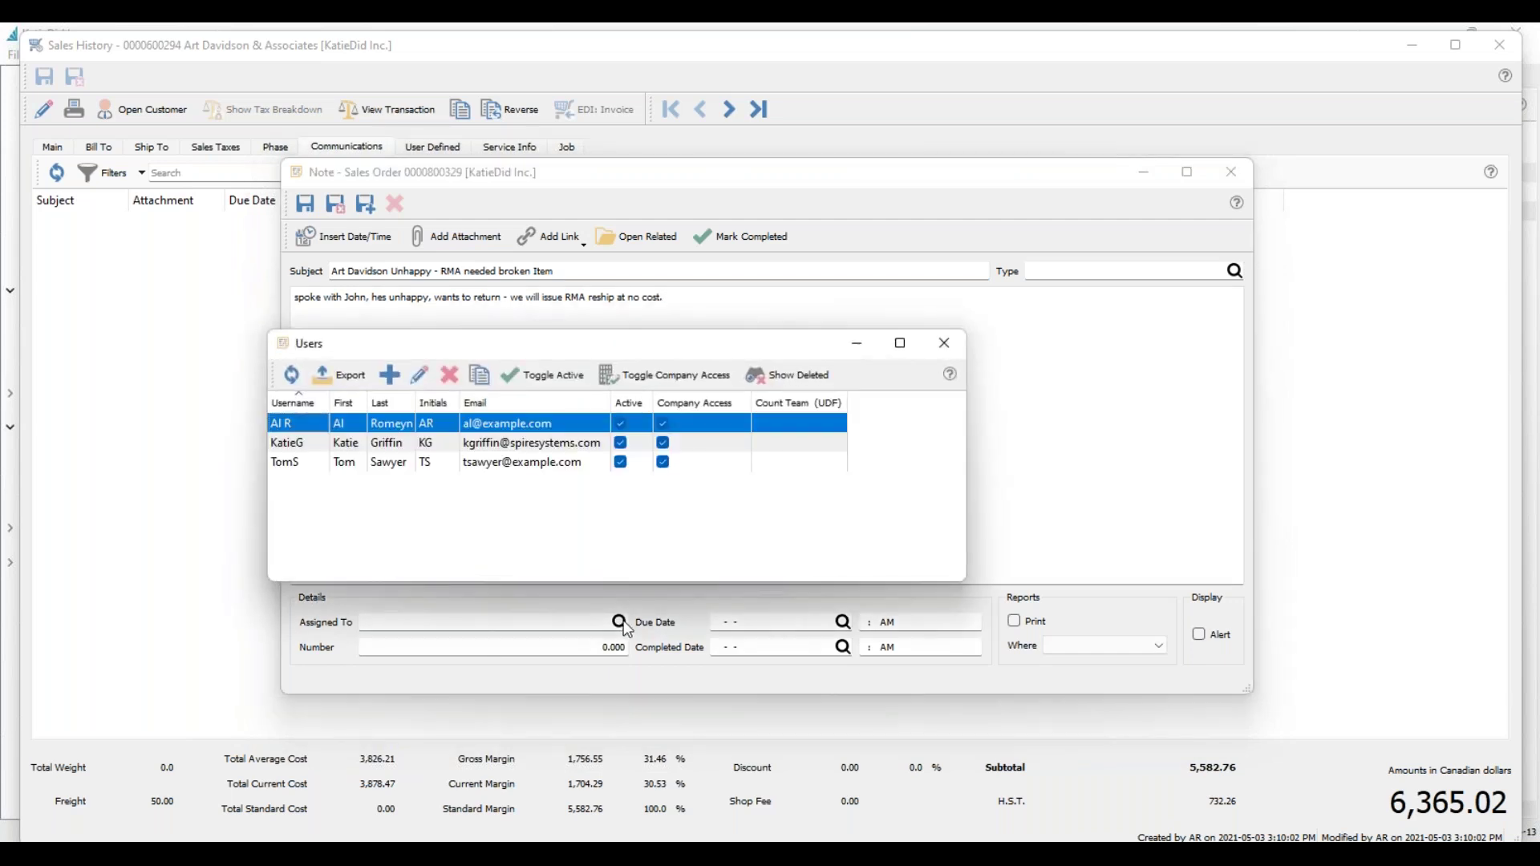
{"action": "double_click", "coordinate": [392, 464]}
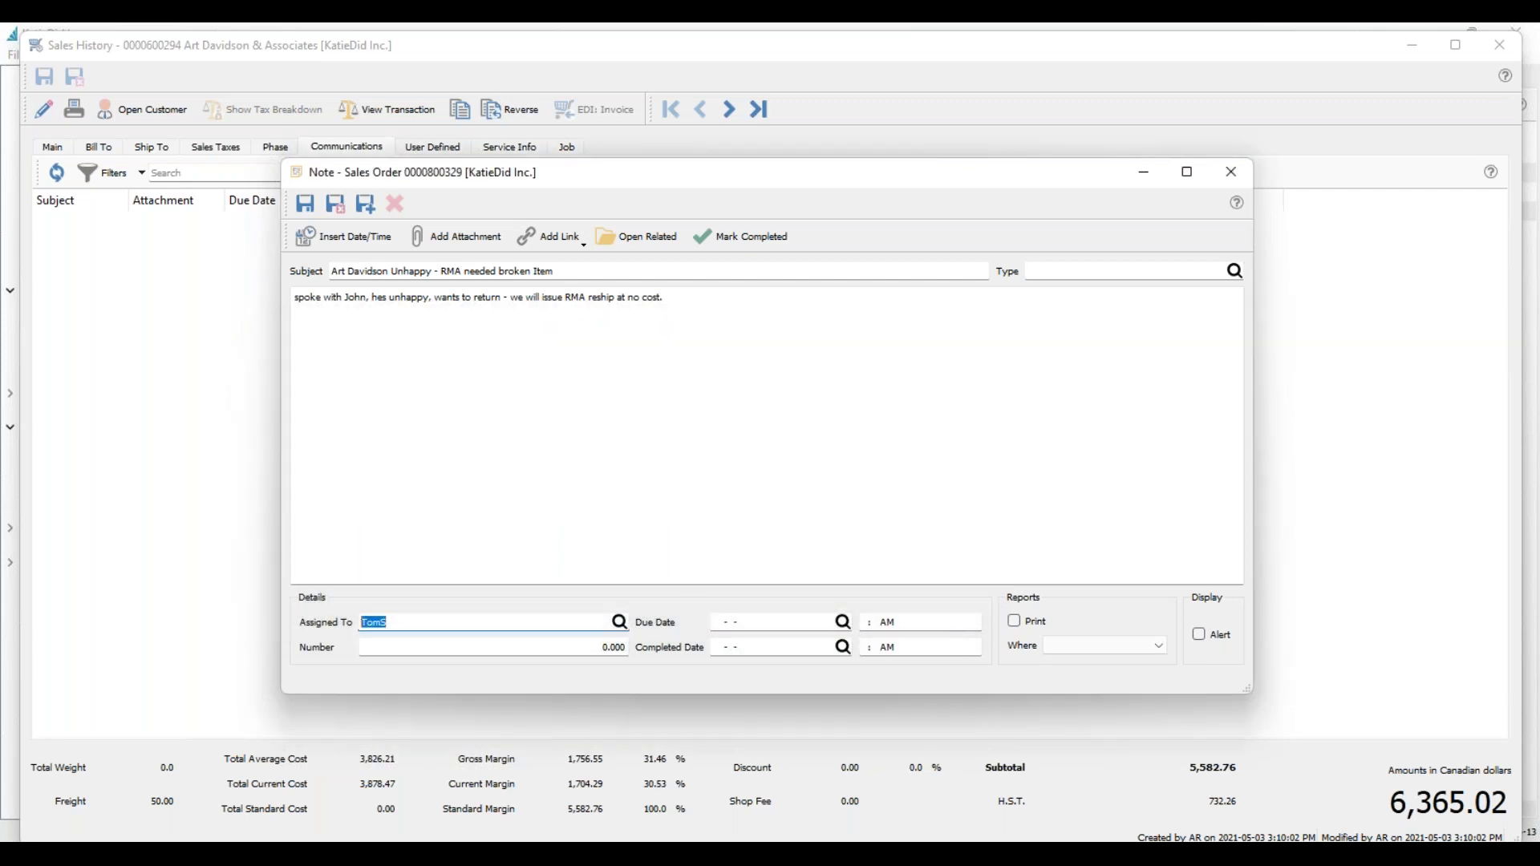
{"action": "left_click", "coordinate": [844, 623]}
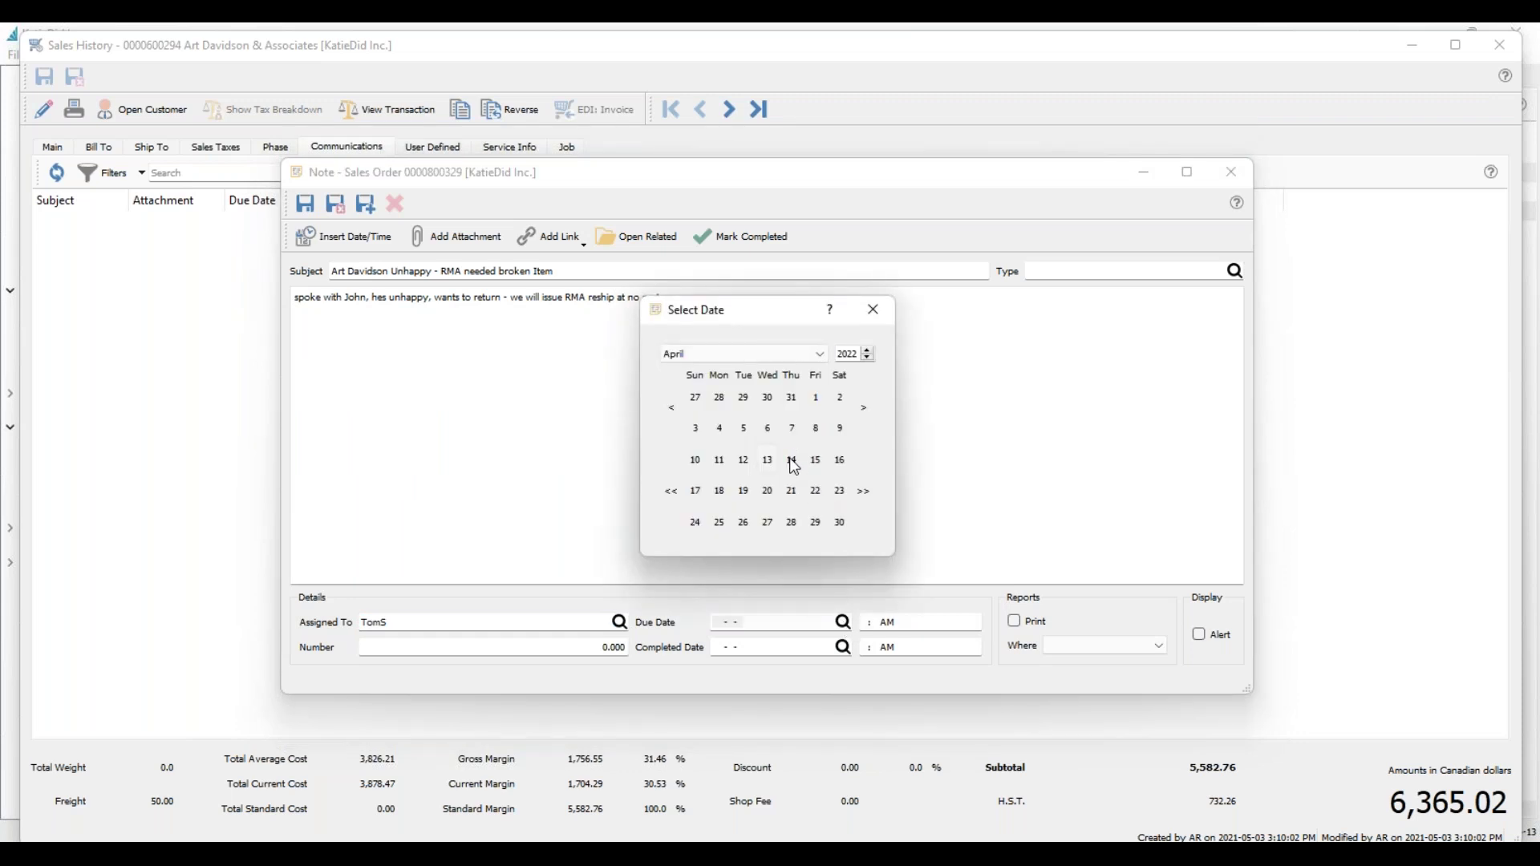
{"action": "left_click", "coordinate": [793, 463]}
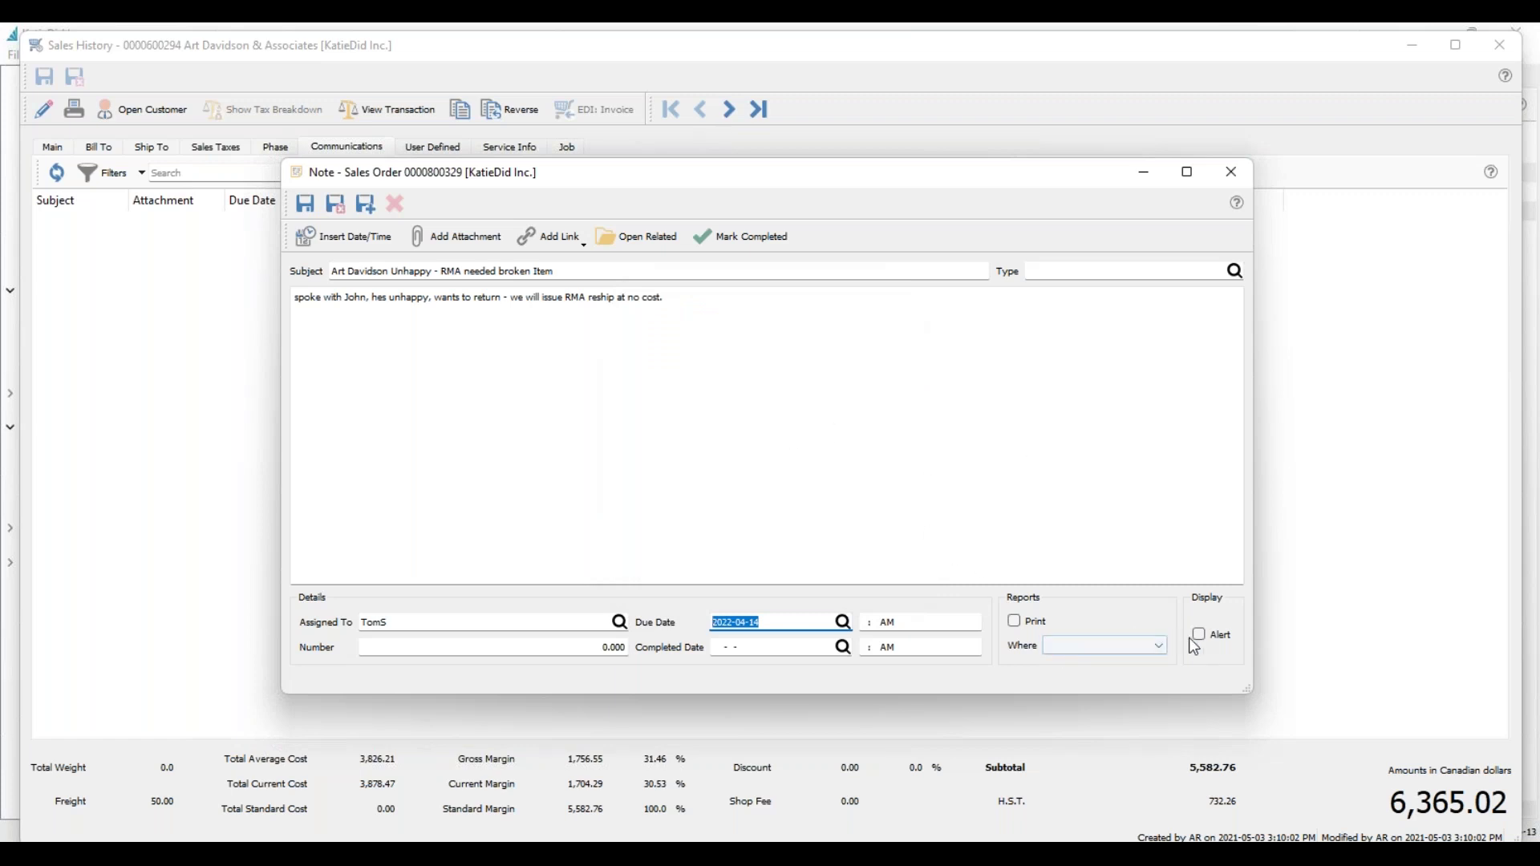
Step: Turn on the note's Alert option and save it, closing the invoice and customer records
{"action": "left_click", "coordinate": [1204, 662]}
{"action": "left_click", "coordinate": [1206, 662]}
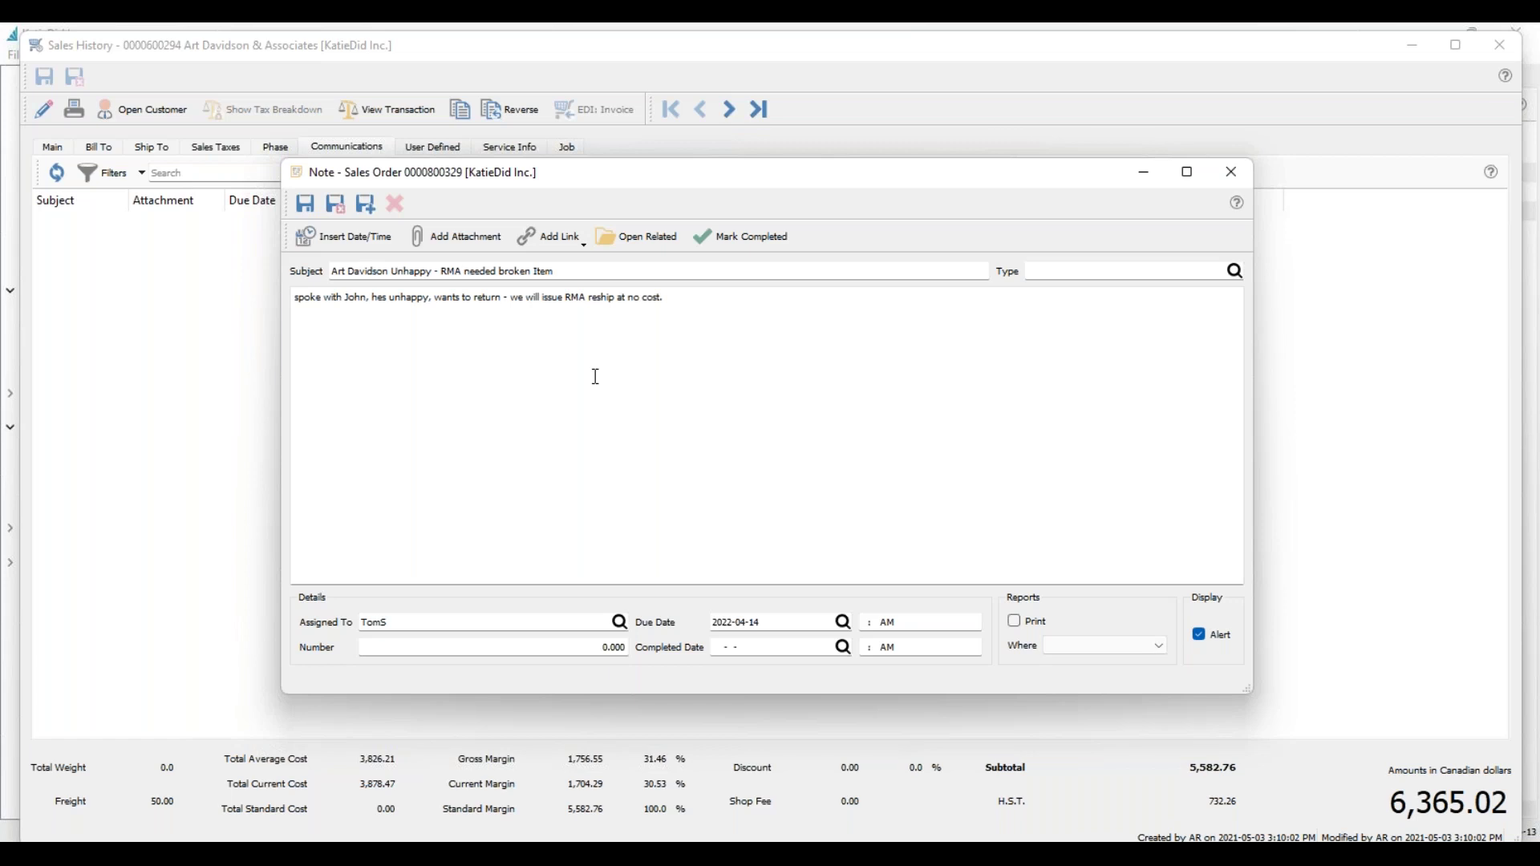
{"action": "left_click", "coordinate": [337, 205]}
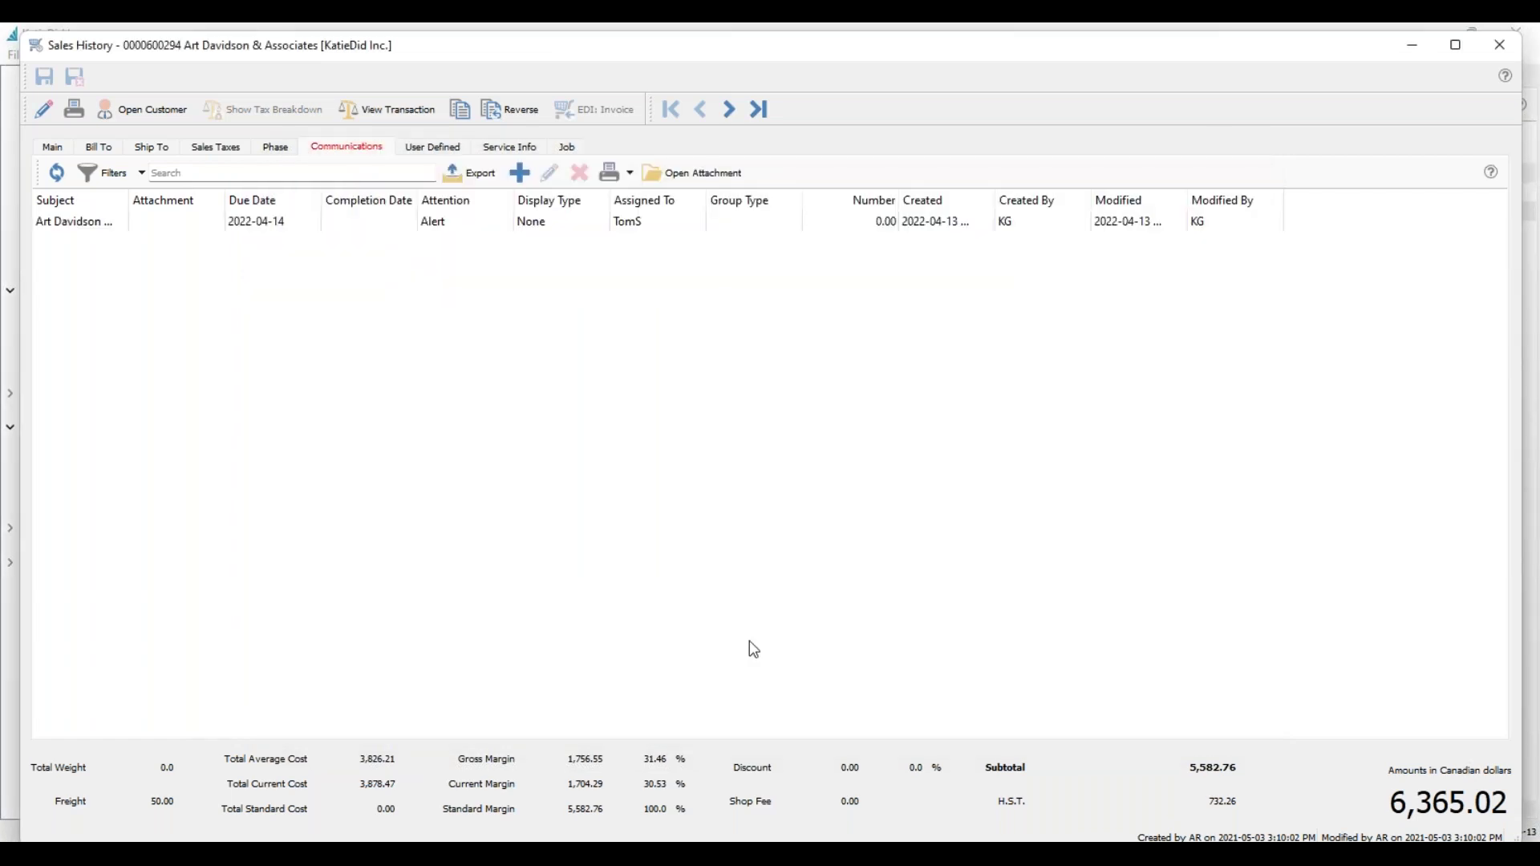
{"action": "left_click", "coordinate": [1499, 44]}
{"action": "left_click", "coordinate": [1499, 68]}
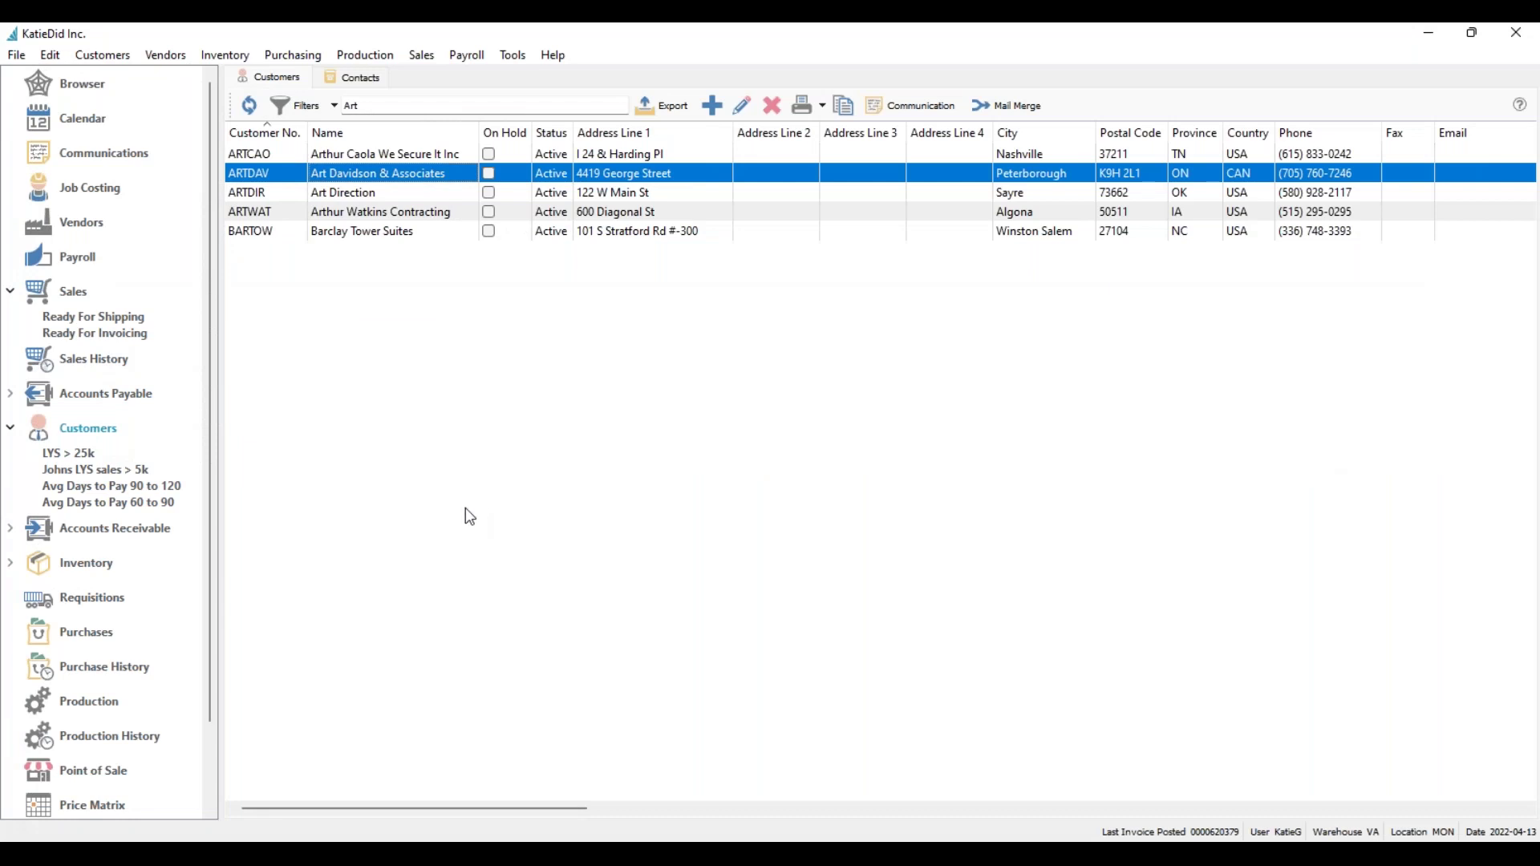
Step: Search the Communications list for "unhappy" to find the saved note
{"action": "left_click", "coordinate": [97, 163]}
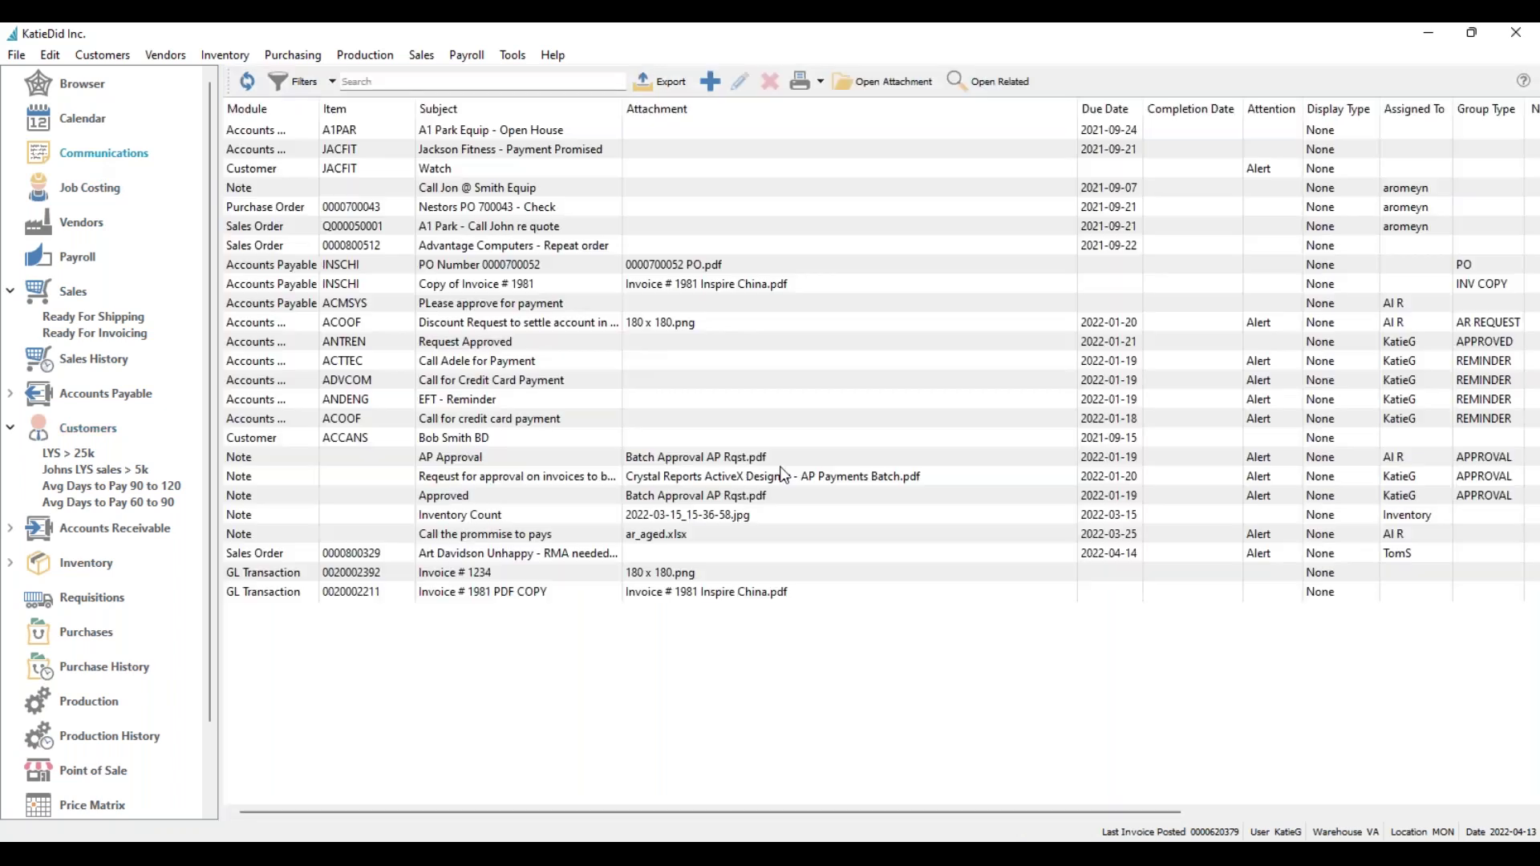
{"action": "left_click", "coordinate": [447, 84]}
{"action": "type", "text": "Unhapp"}
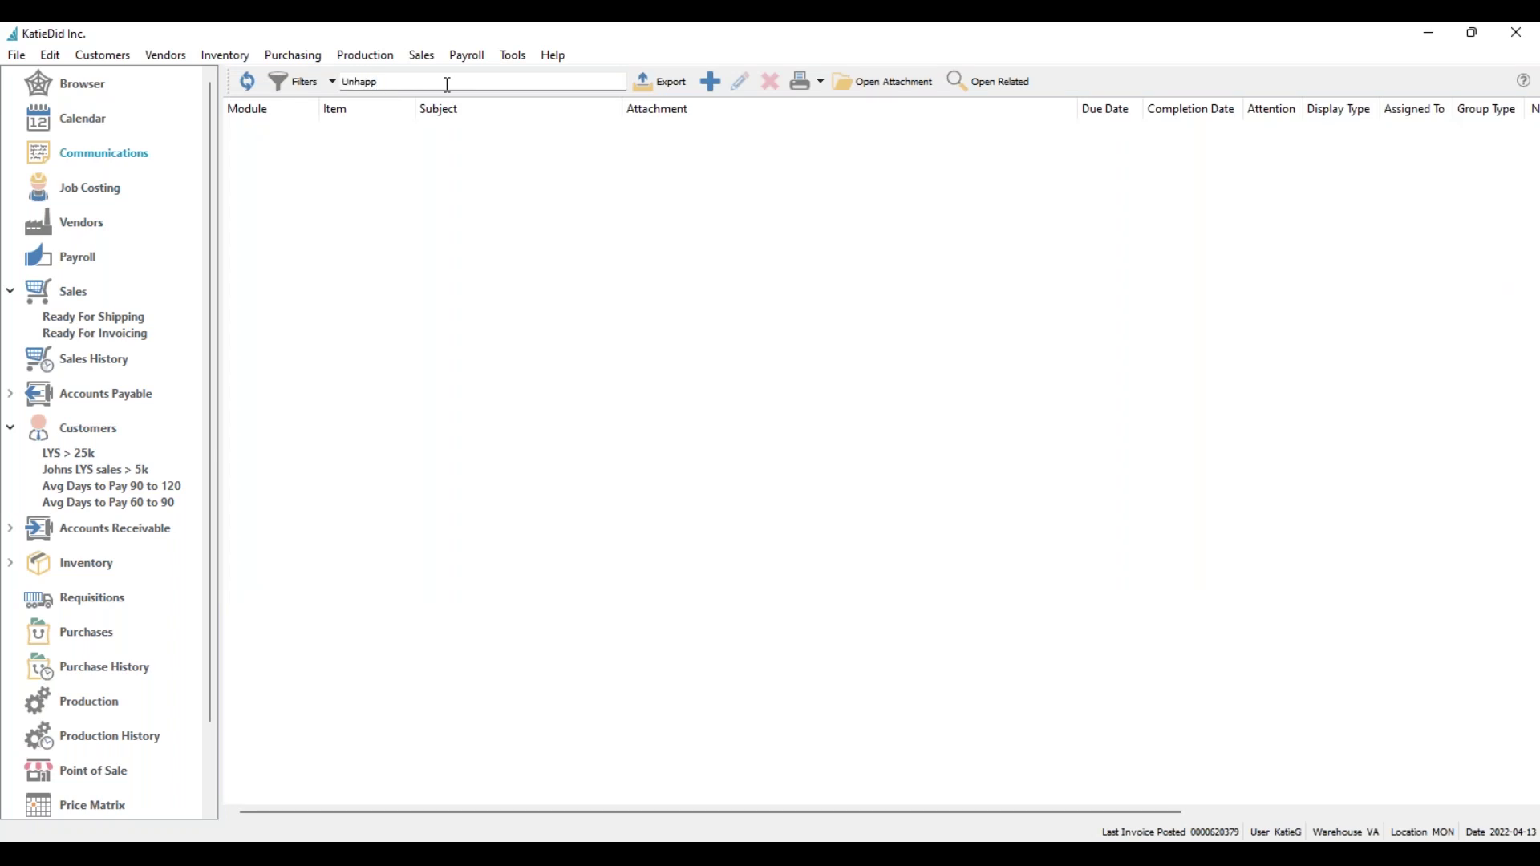
{"action": "key", "text": "BackSpace"}
{"action": "key", "text": "BackSpace"}
{"action": "key", "text": "BackSpace"}
{"action": "key", "text": "BackSpace"}
{"action": "key", "text": "BackSpace"}
{"action": "key", "text": "BackSpace"}
{"action": "type", "text": "unhappy"}
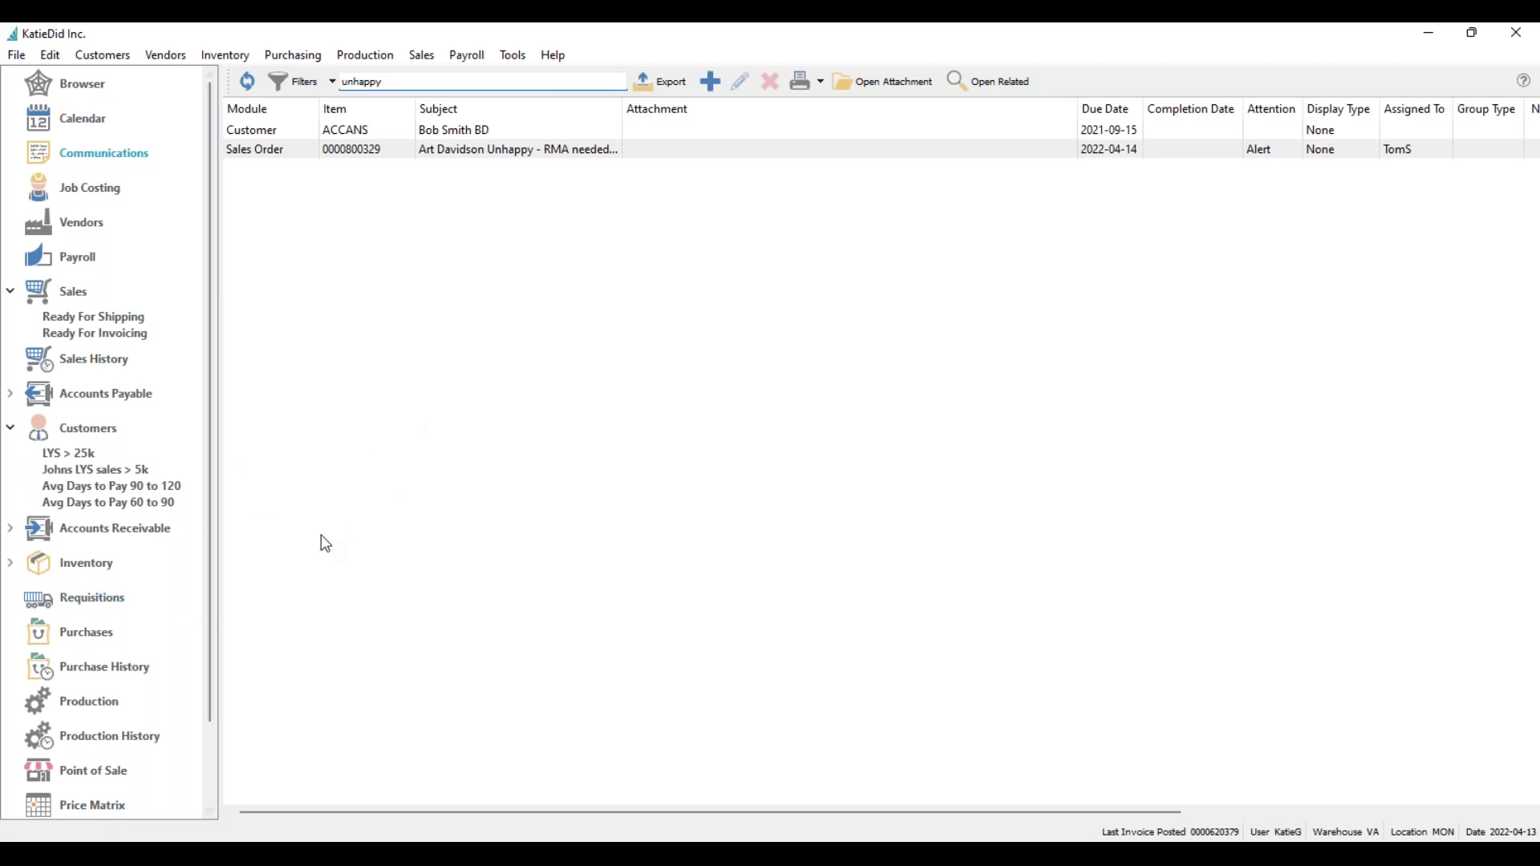
Step: Search the sales orders for "Art" and clear the search again
{"action": "left_click", "coordinate": [81, 300]}
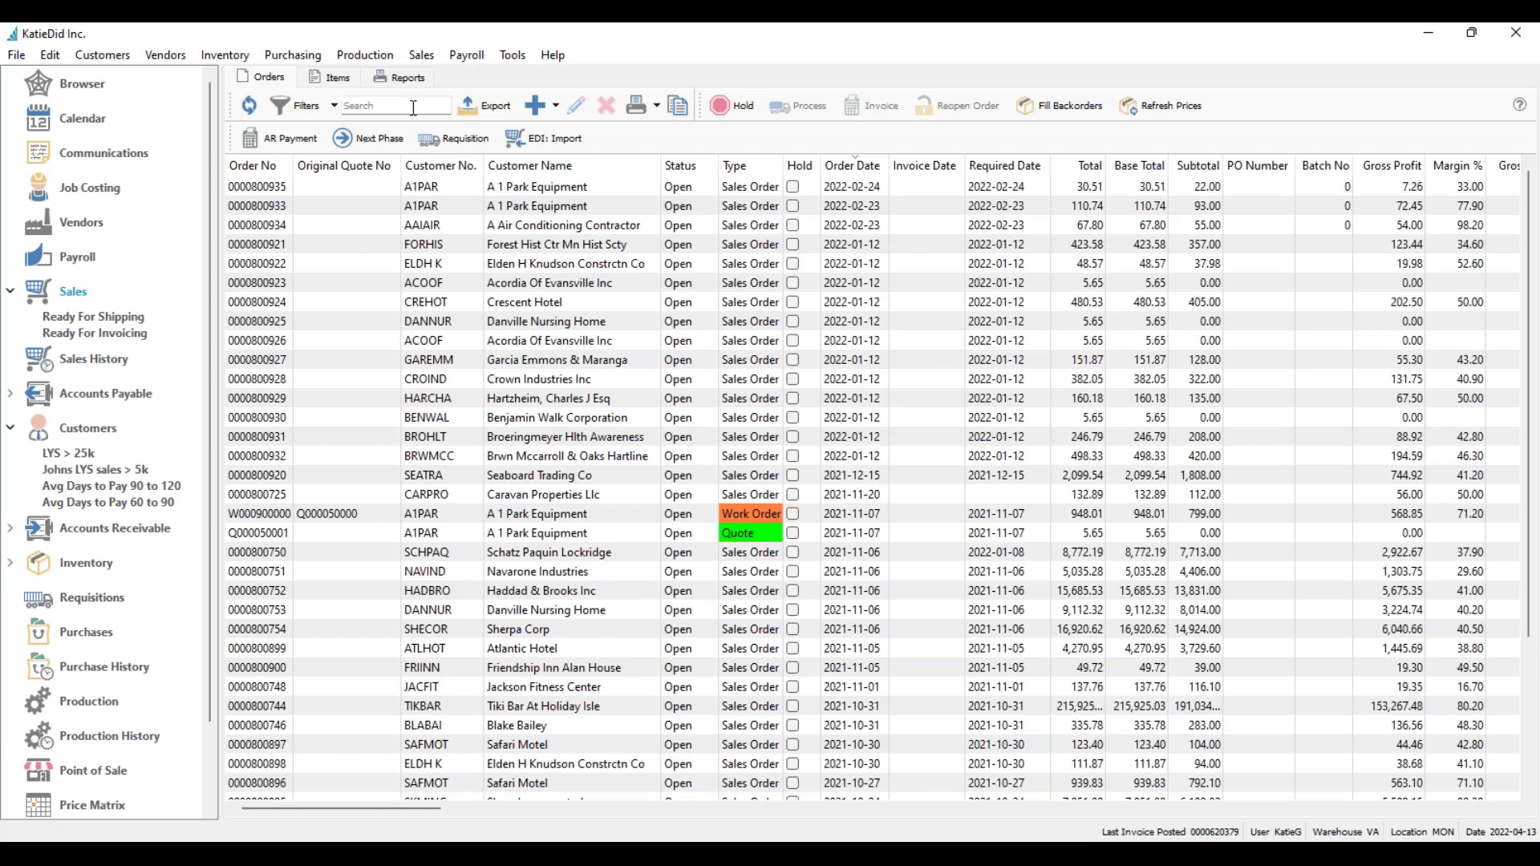
{"action": "left_click", "coordinate": [414, 107]}
{"action": "type", "text": "Art"}
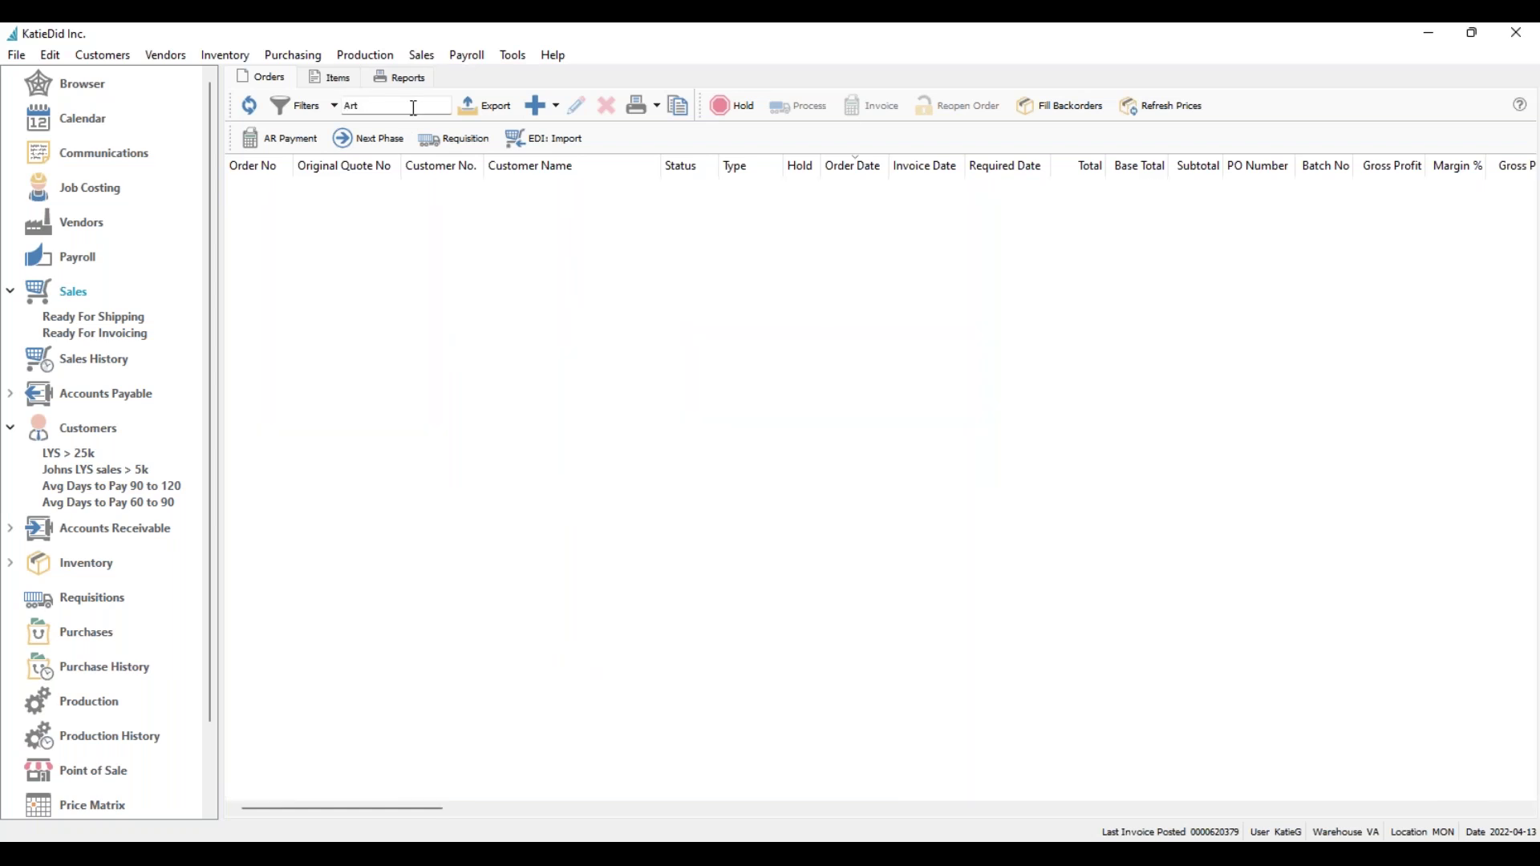
{"action": "key", "text": "BackSpace"}
{"action": "key", "text": "BackSpace"}
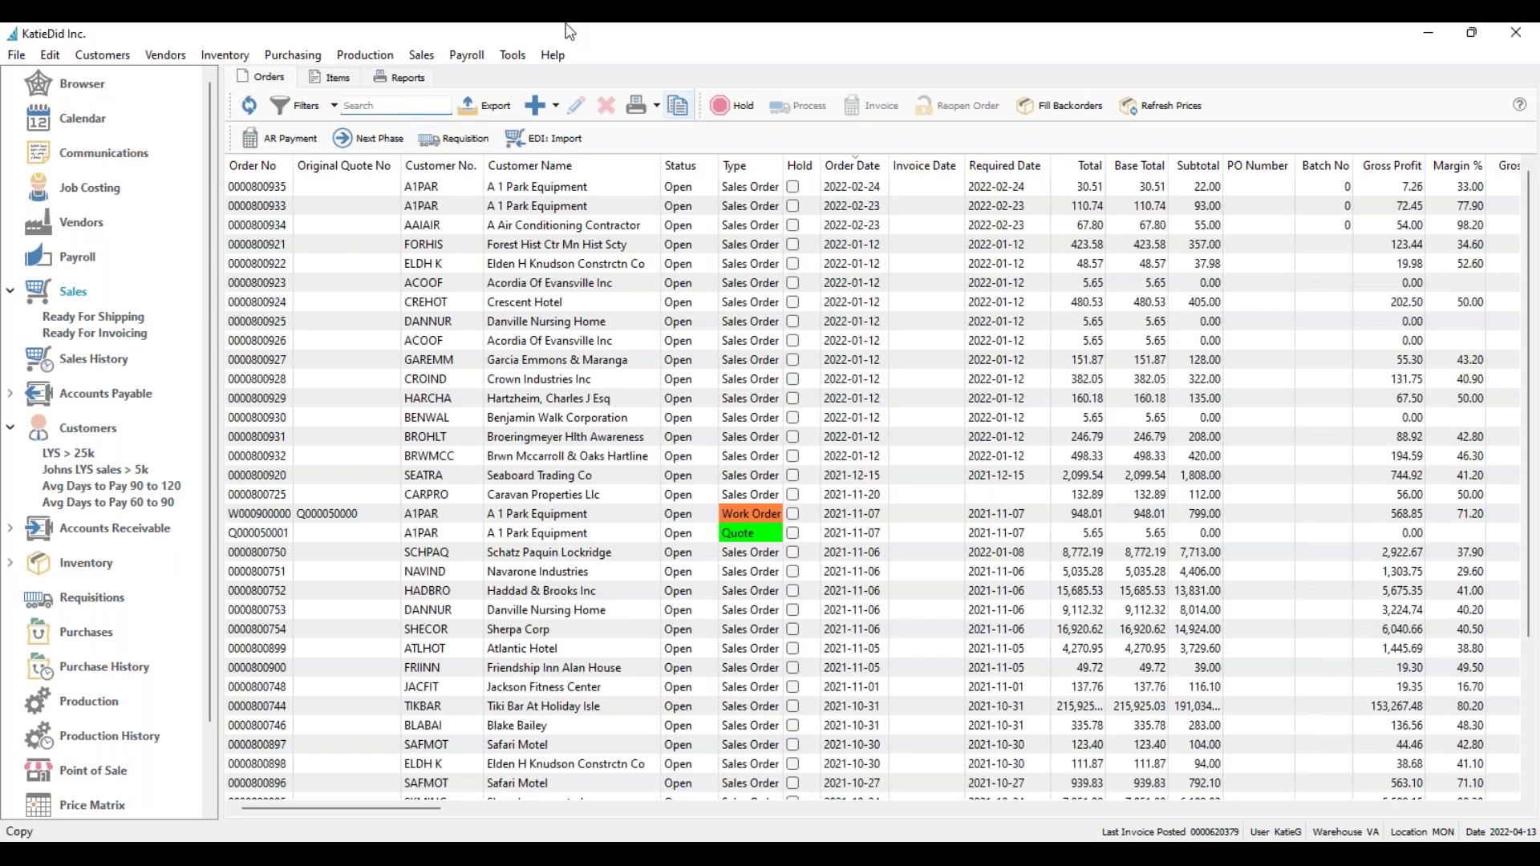
Step: Start a new order for Art Davidson & Associates as an Open RMA and close it without saving
{"action": "left_click", "coordinate": [532, 107]}
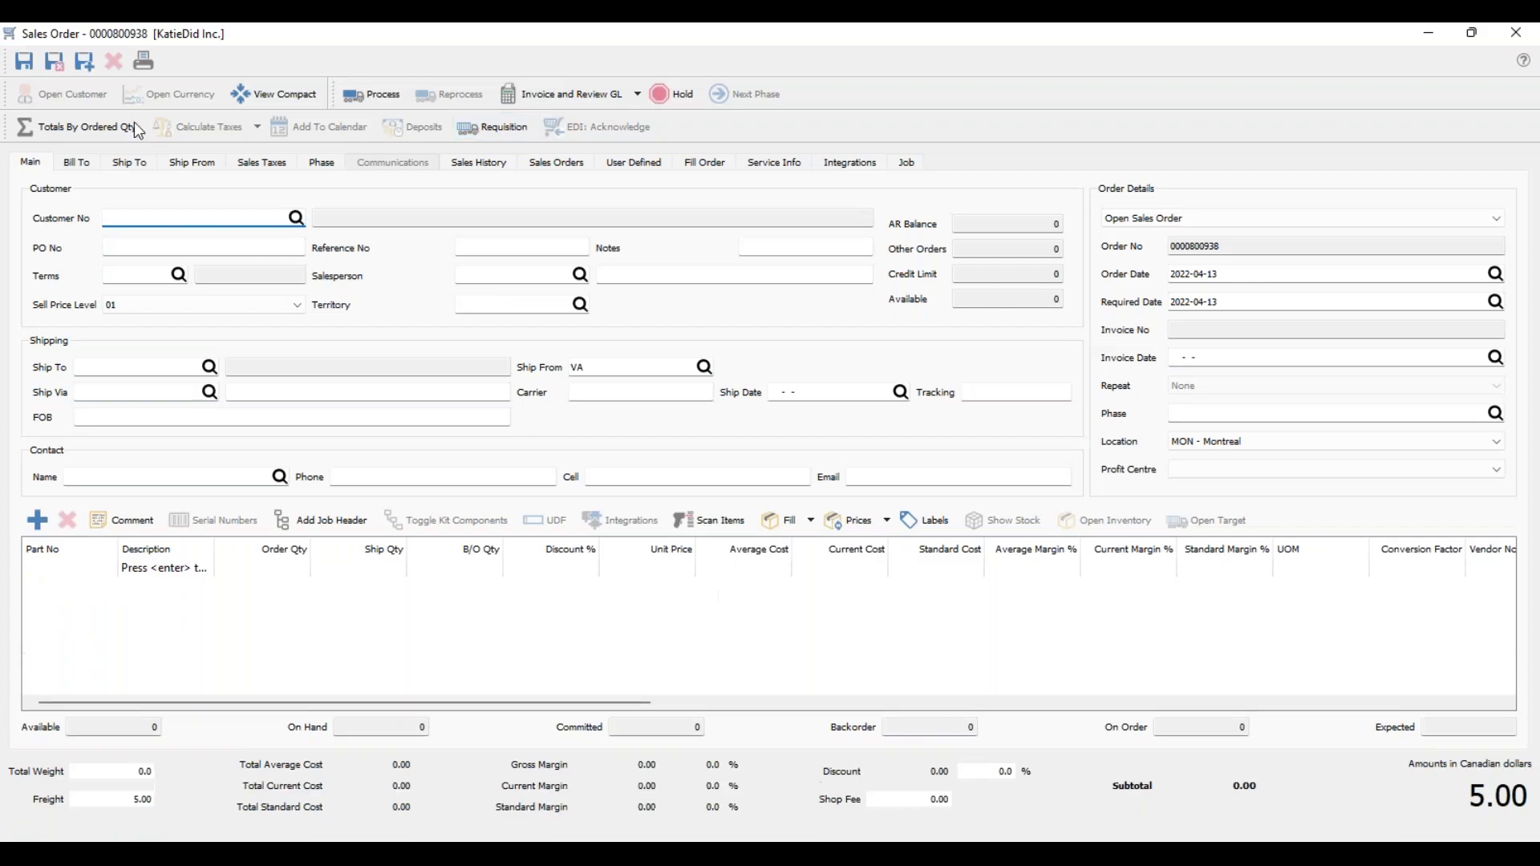
{"action": "type", "text": "ART"}
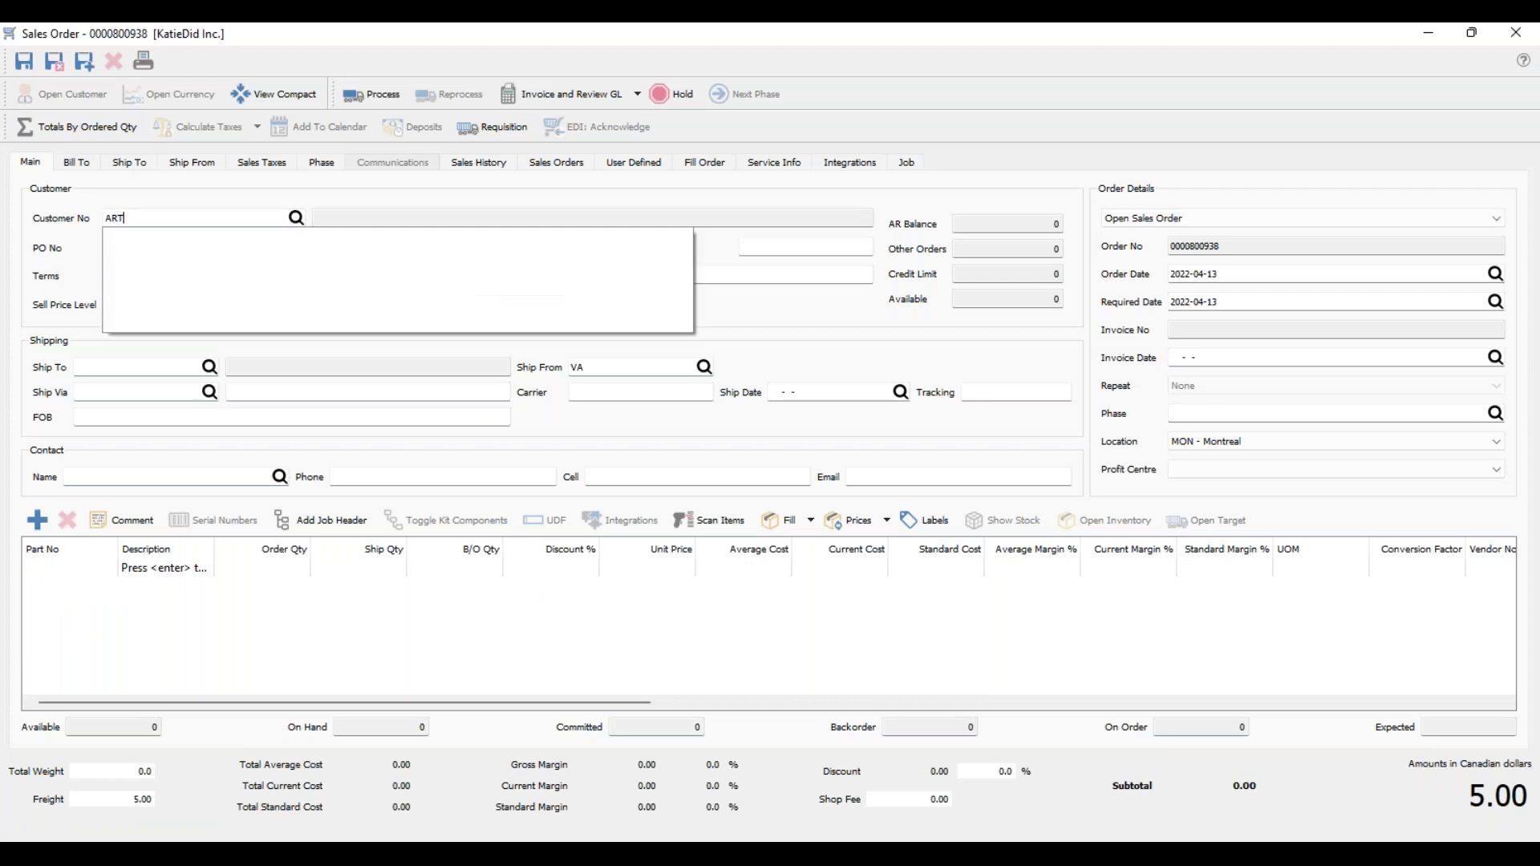
{"action": "left_click", "coordinate": [193, 250]}
{"action": "left_click", "coordinate": [1303, 235]}
{"action": "left_click", "coordinate": [1187, 290]}
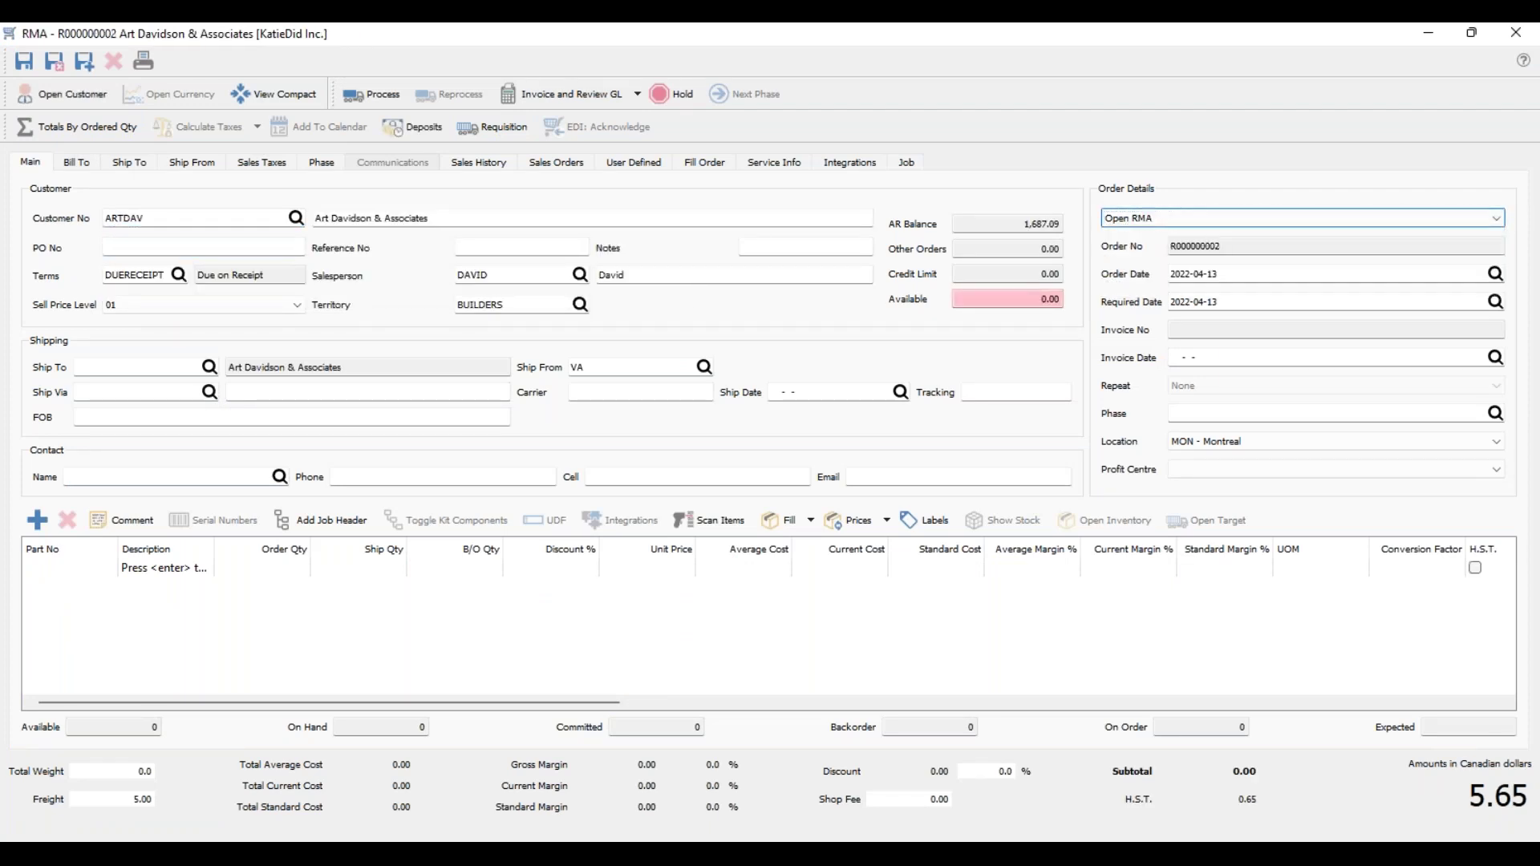
{"action": "left_click", "coordinate": [1514, 34]}
{"action": "left_click", "coordinate": [801, 468]}
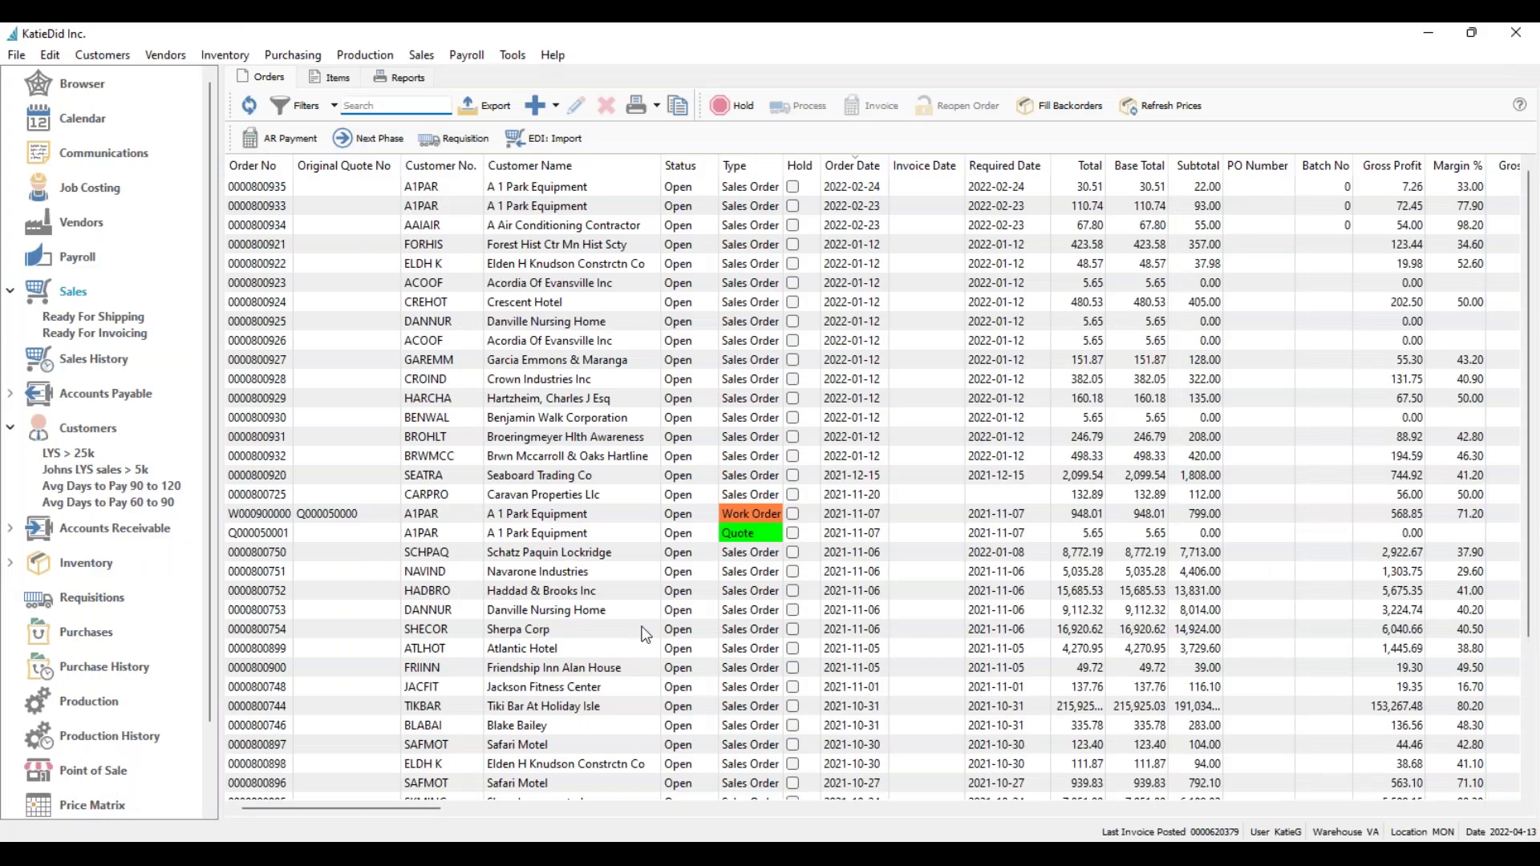
Step: Return to the customer list and open the "Broken Item" email template to review its contents
{"action": "left_click", "coordinate": [88, 428]}
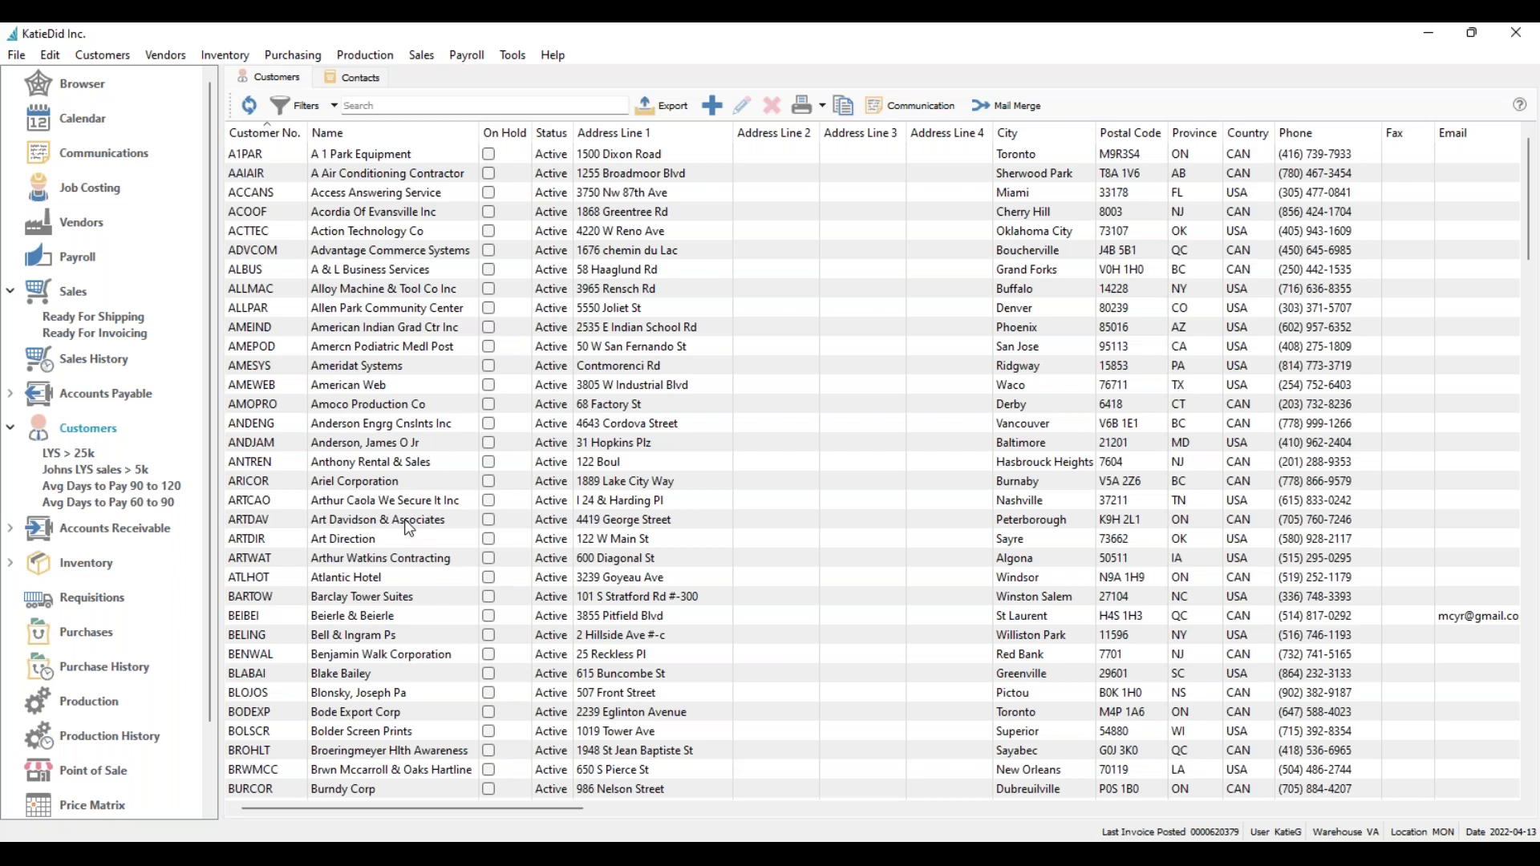
{"action": "left_click", "coordinate": [48, 58]}
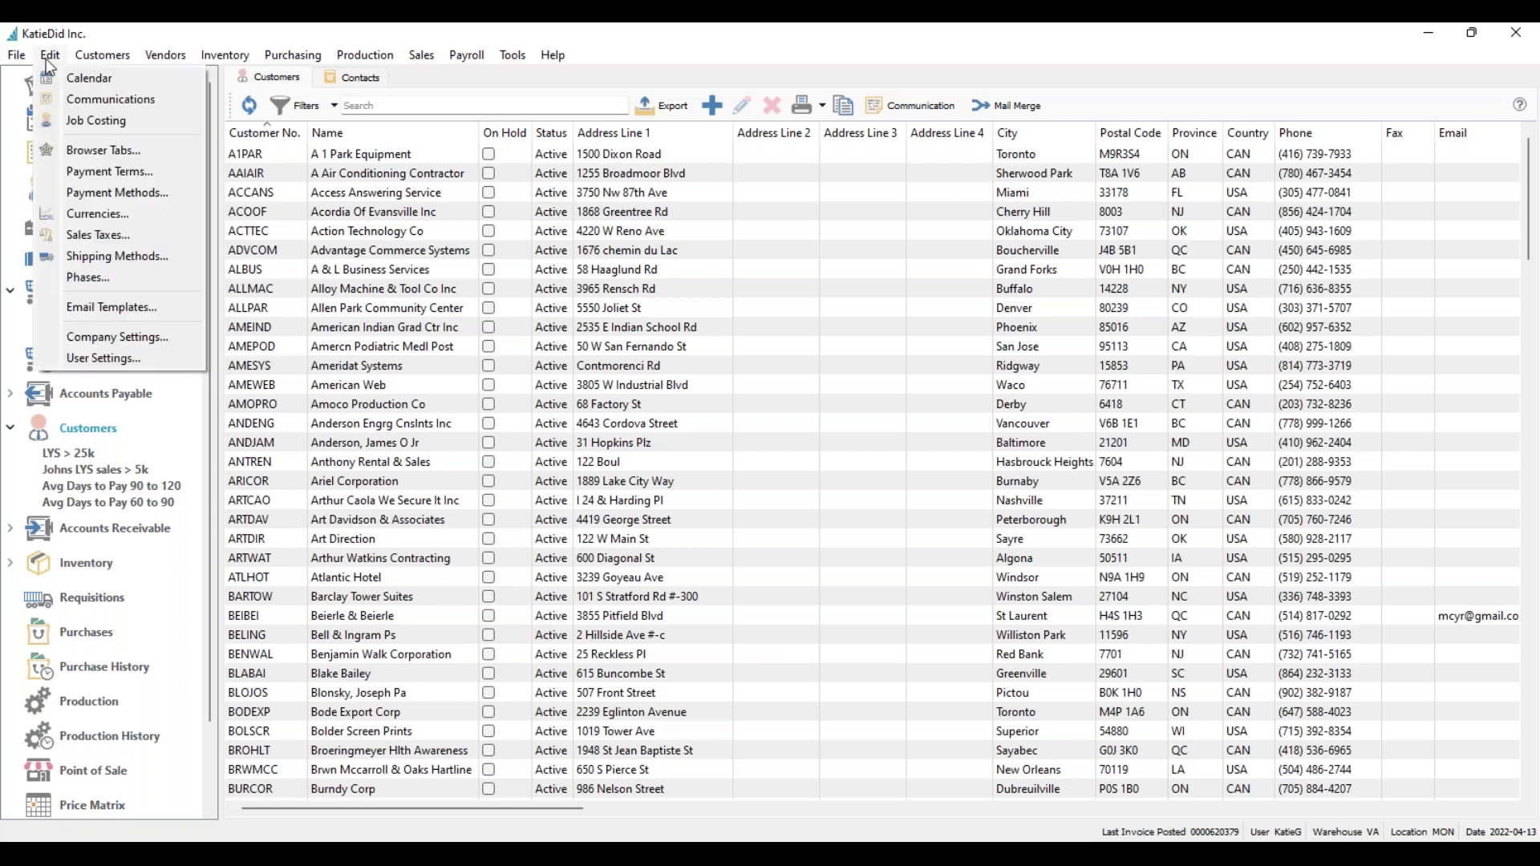
{"action": "left_click", "coordinate": [138, 308]}
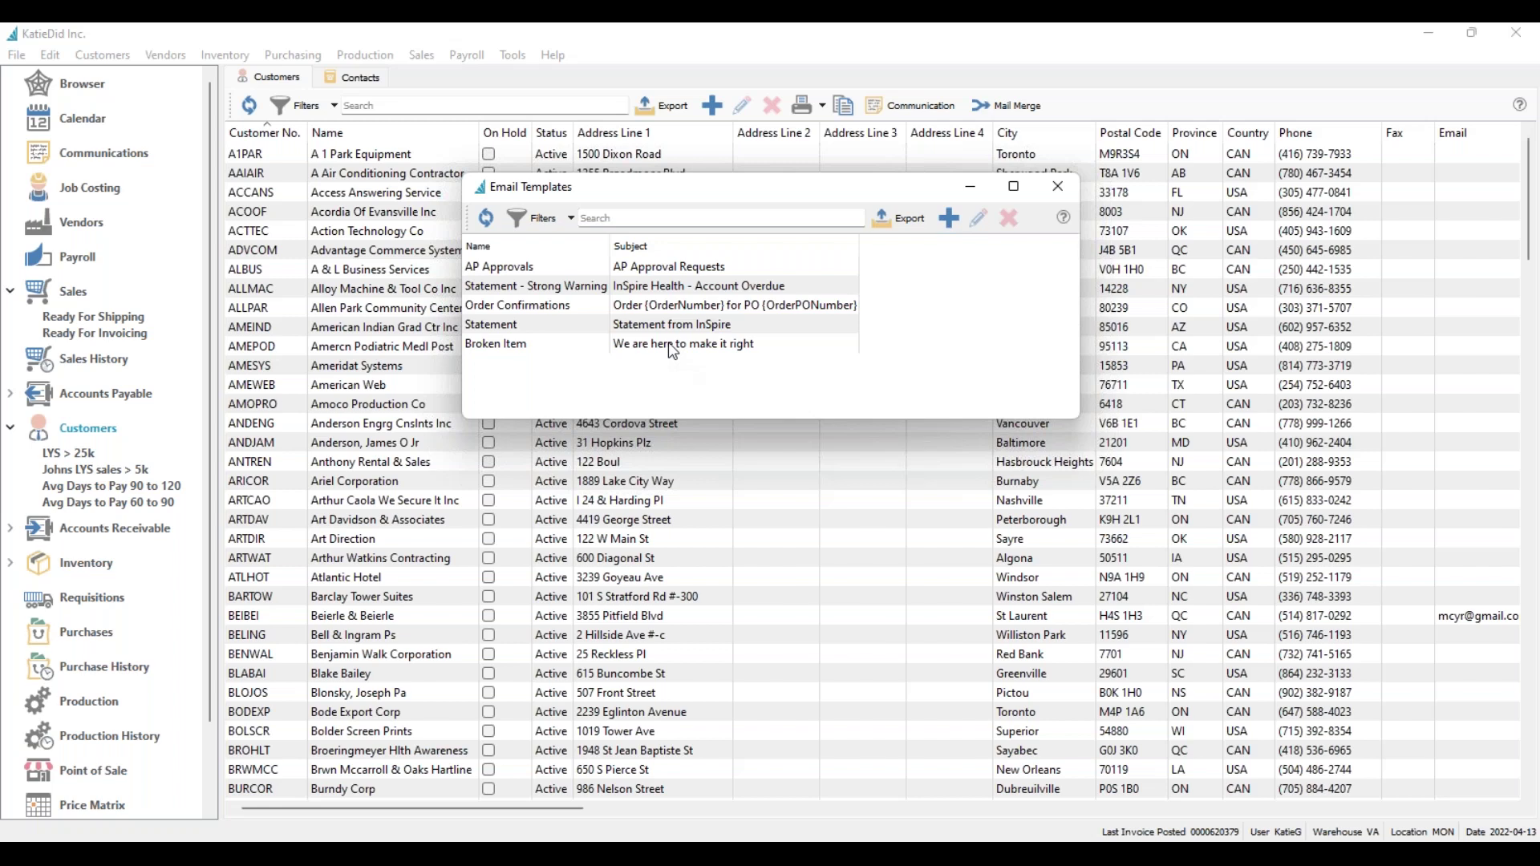
{"action": "double_click", "coordinate": [671, 347]}
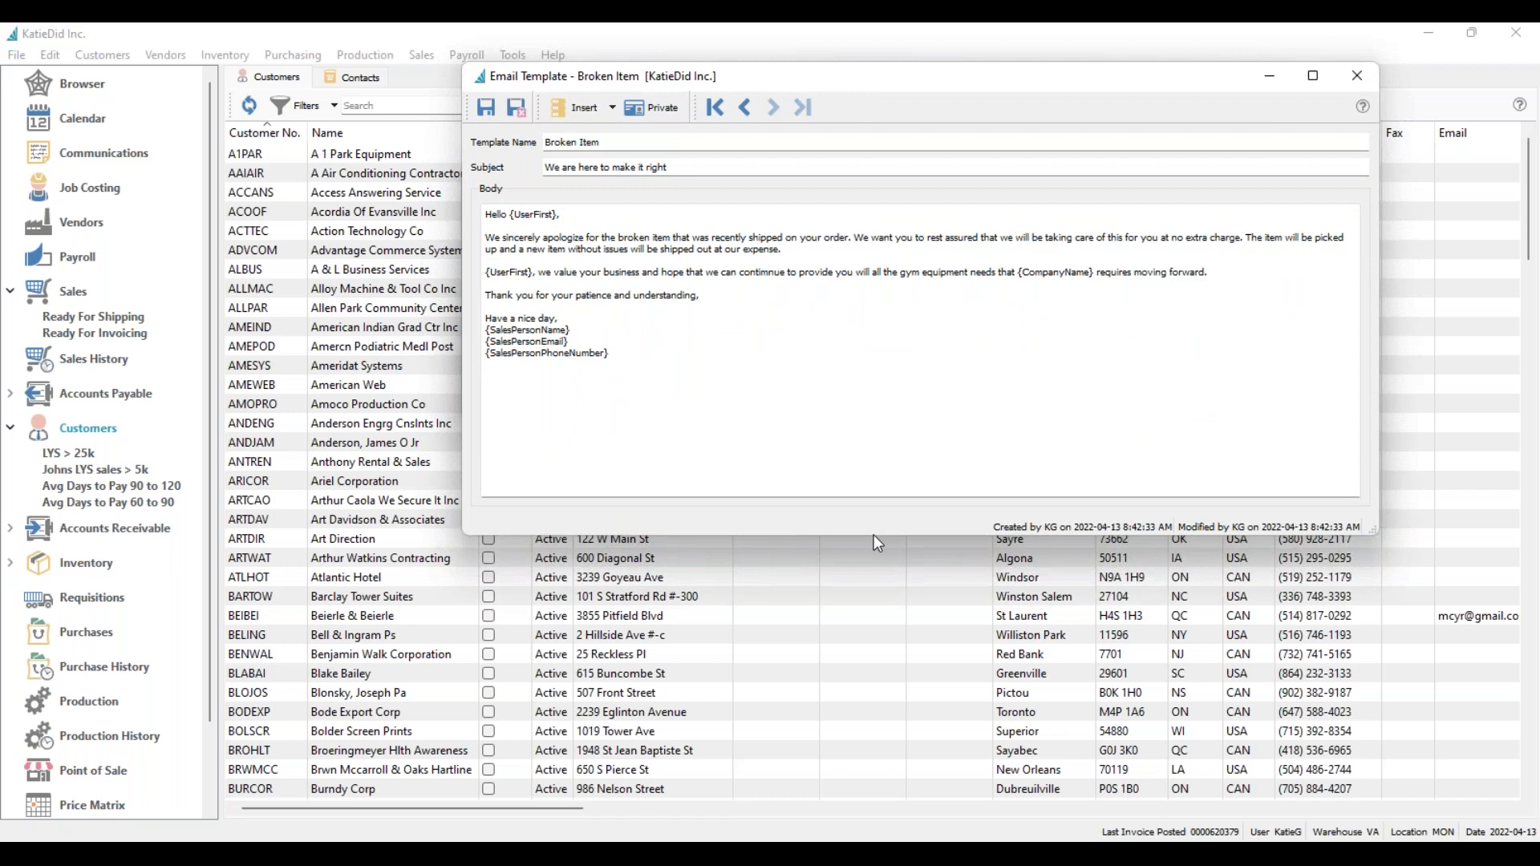
Step: Enlarge the "Broken Item" template window to review its body, and close the email templates
{"action": "left_click_drag", "start_coordinate": [875, 535], "coordinate": [875, 708]}
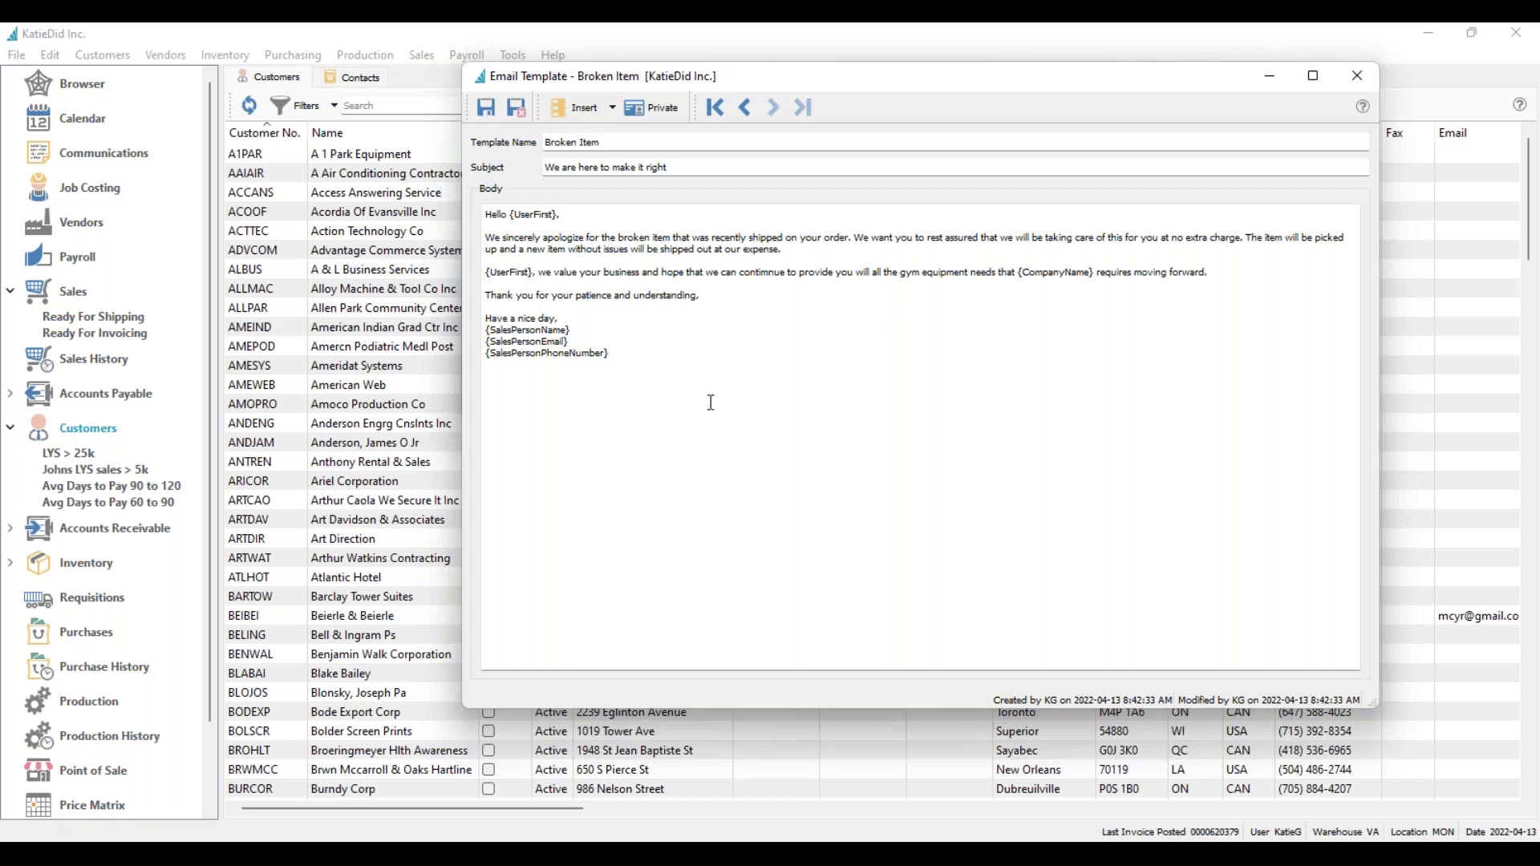
{"action": "left_click", "coordinate": [1355, 80]}
{"action": "left_click", "coordinate": [1043, 192]}
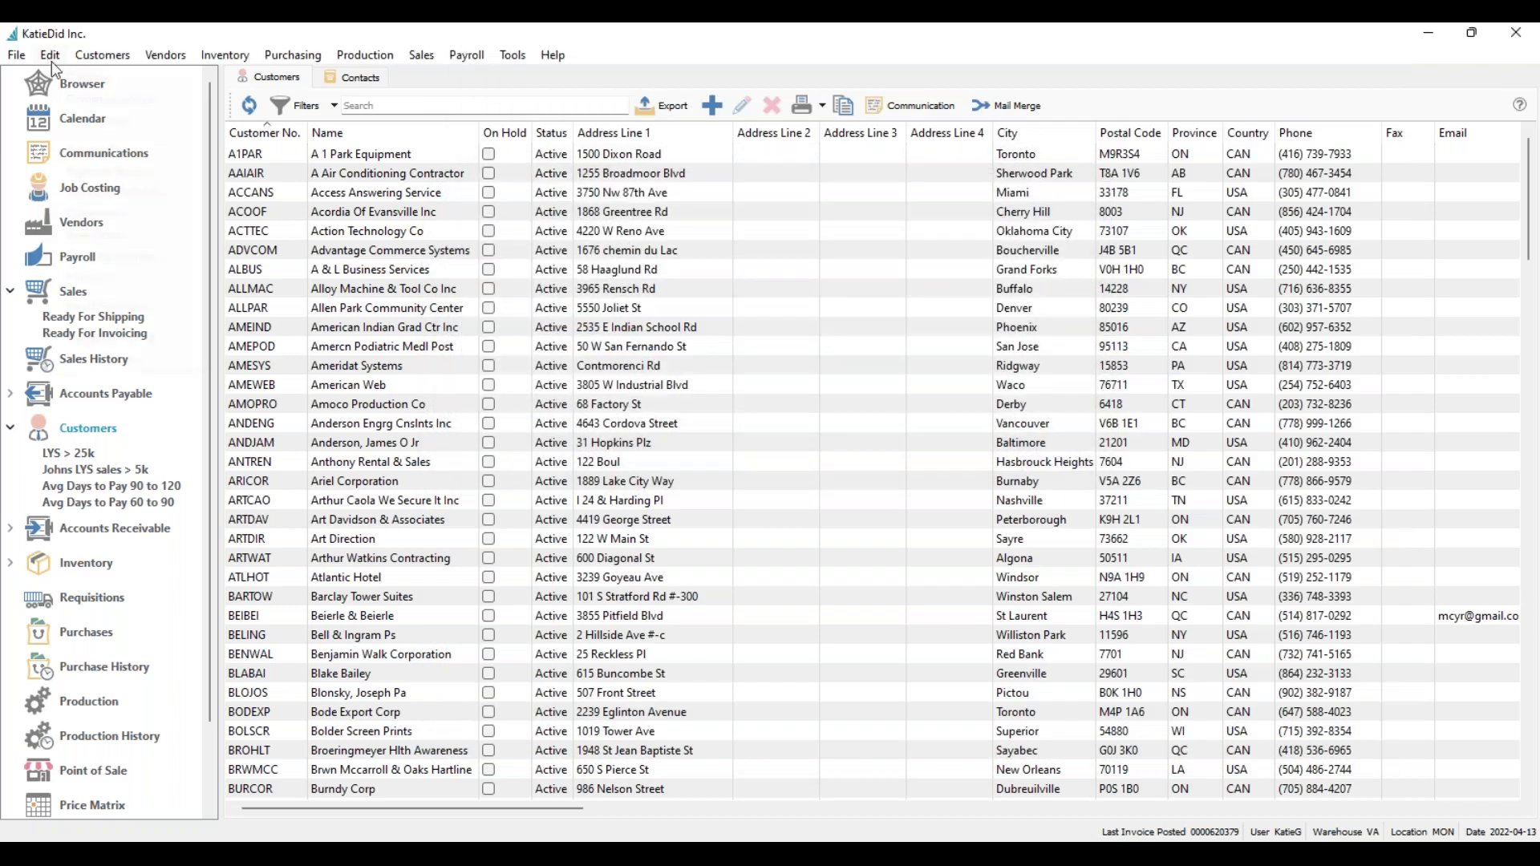
Step: Filter the customer list with the saved "LYS > 25k" filter
{"action": "left_click", "coordinate": [50, 54]}
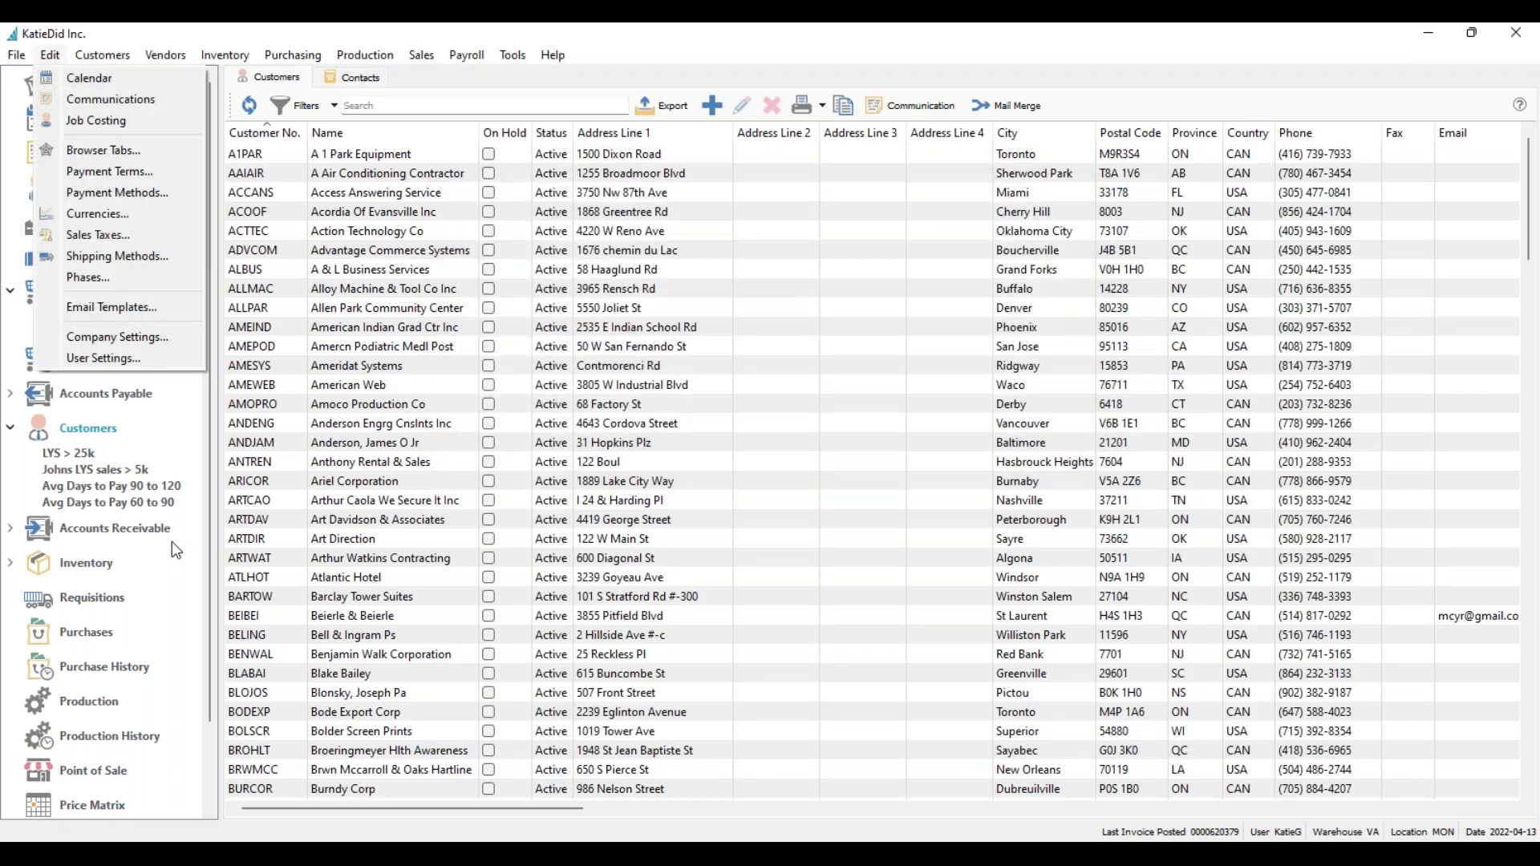
{"action": "left_click", "coordinate": [80, 454]}
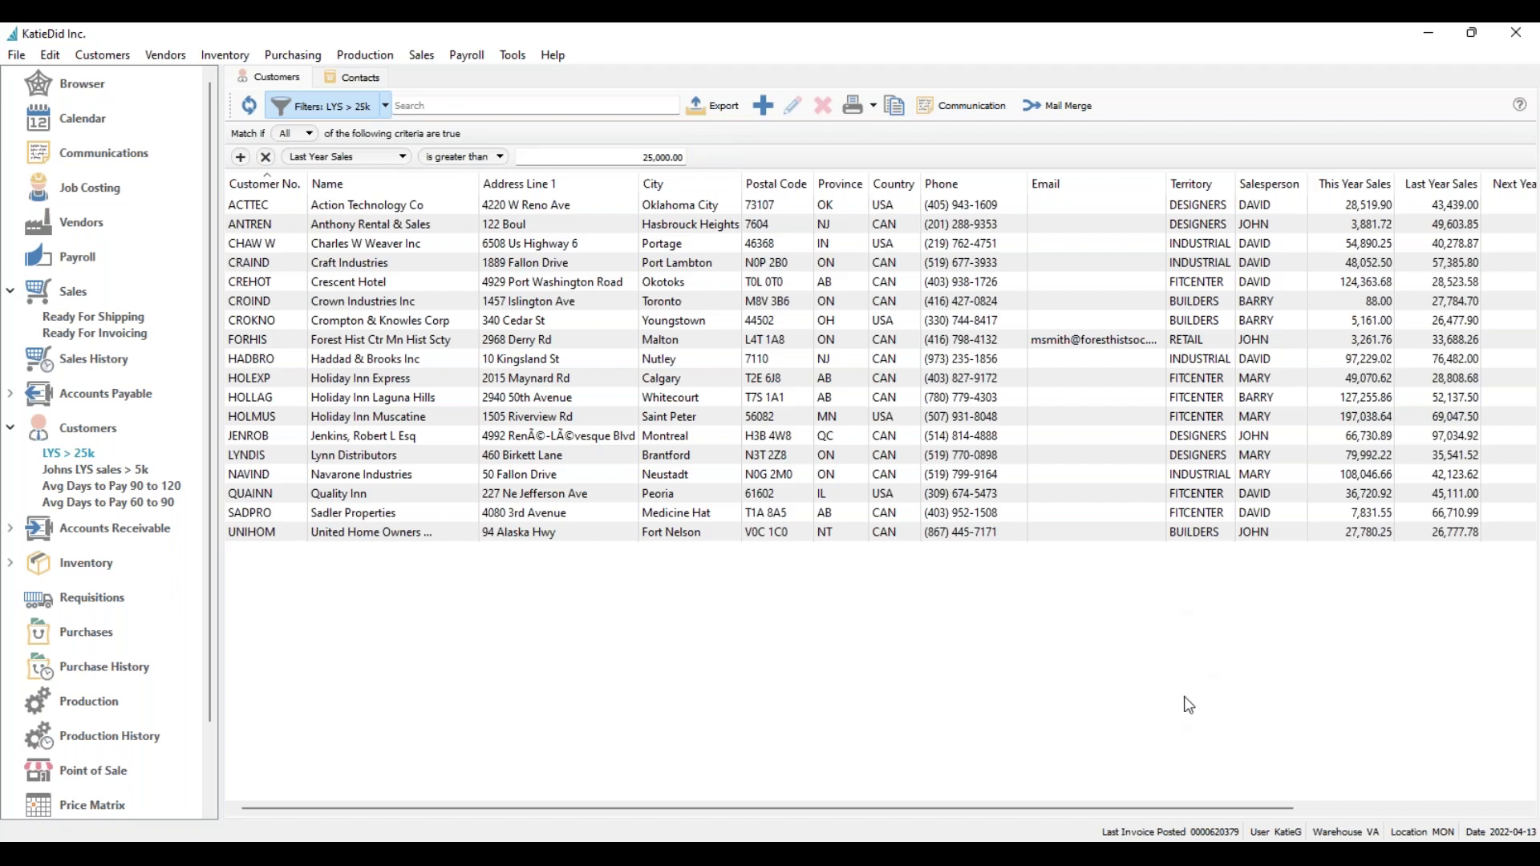
Step: Select all filtered customers and open the existing mail merge document "Thank you for your customer loyalty 20% off.docx" for editing
{"action": "left_click", "coordinate": [1061, 116]}
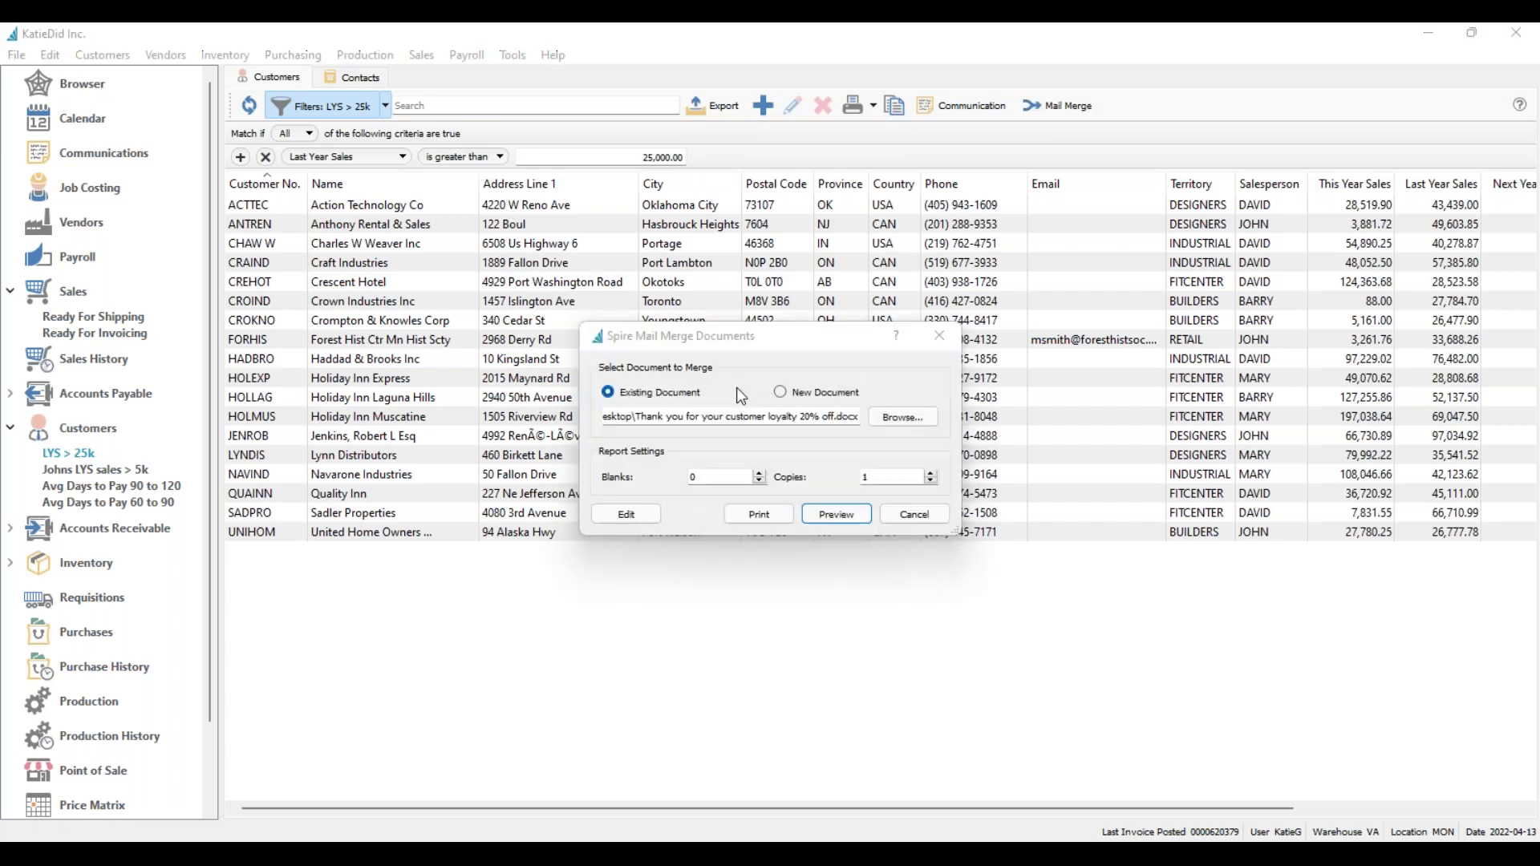
{"action": "left_click", "coordinate": [936, 335]}
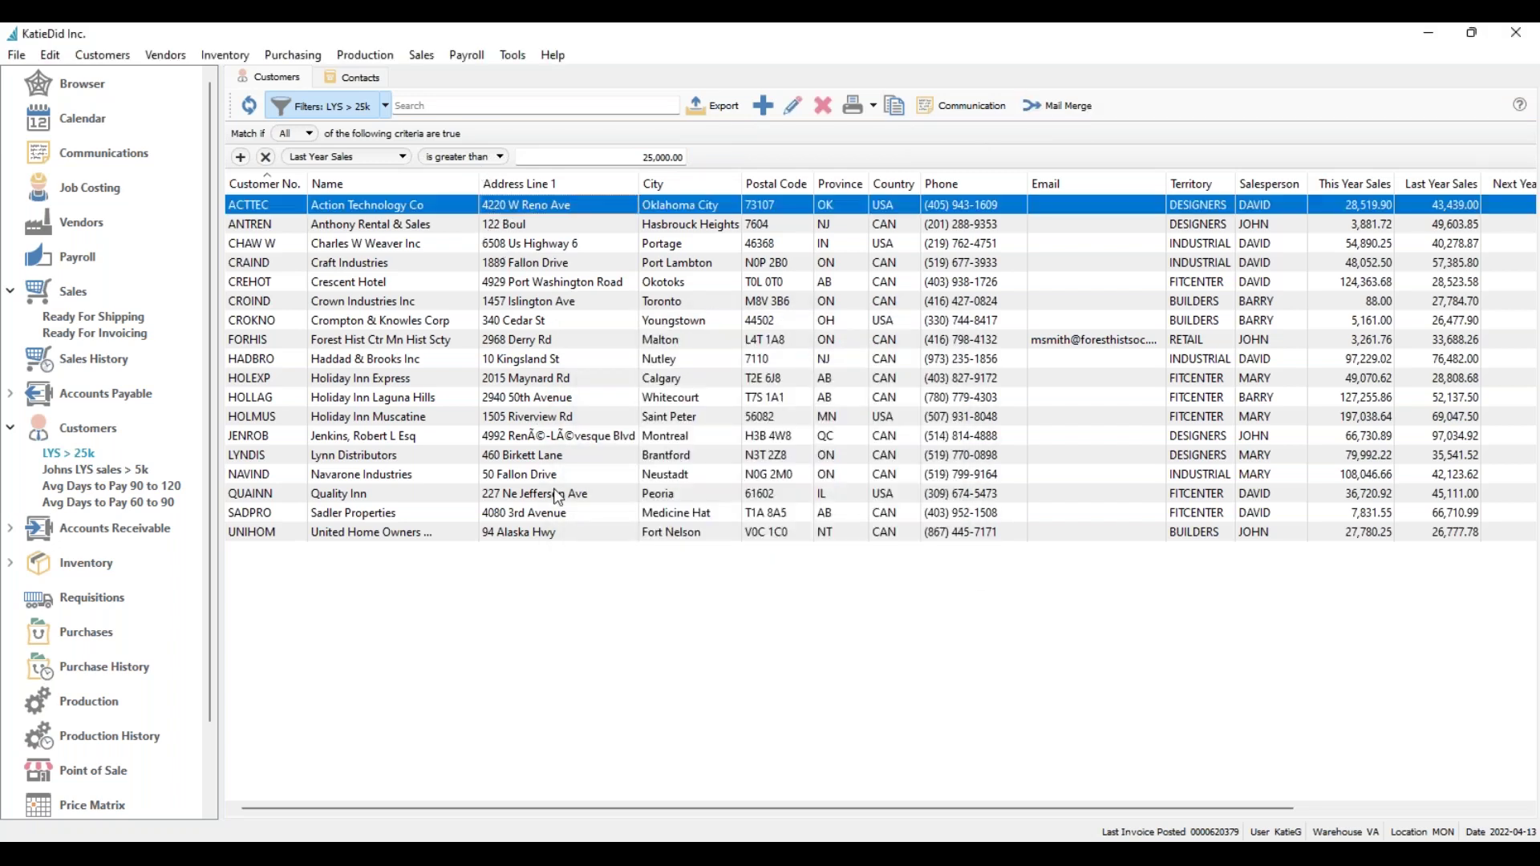
{"action": "left_click", "coordinate": [551, 533], "text": "shift"}
{"action": "left_click", "coordinate": [1039, 112]}
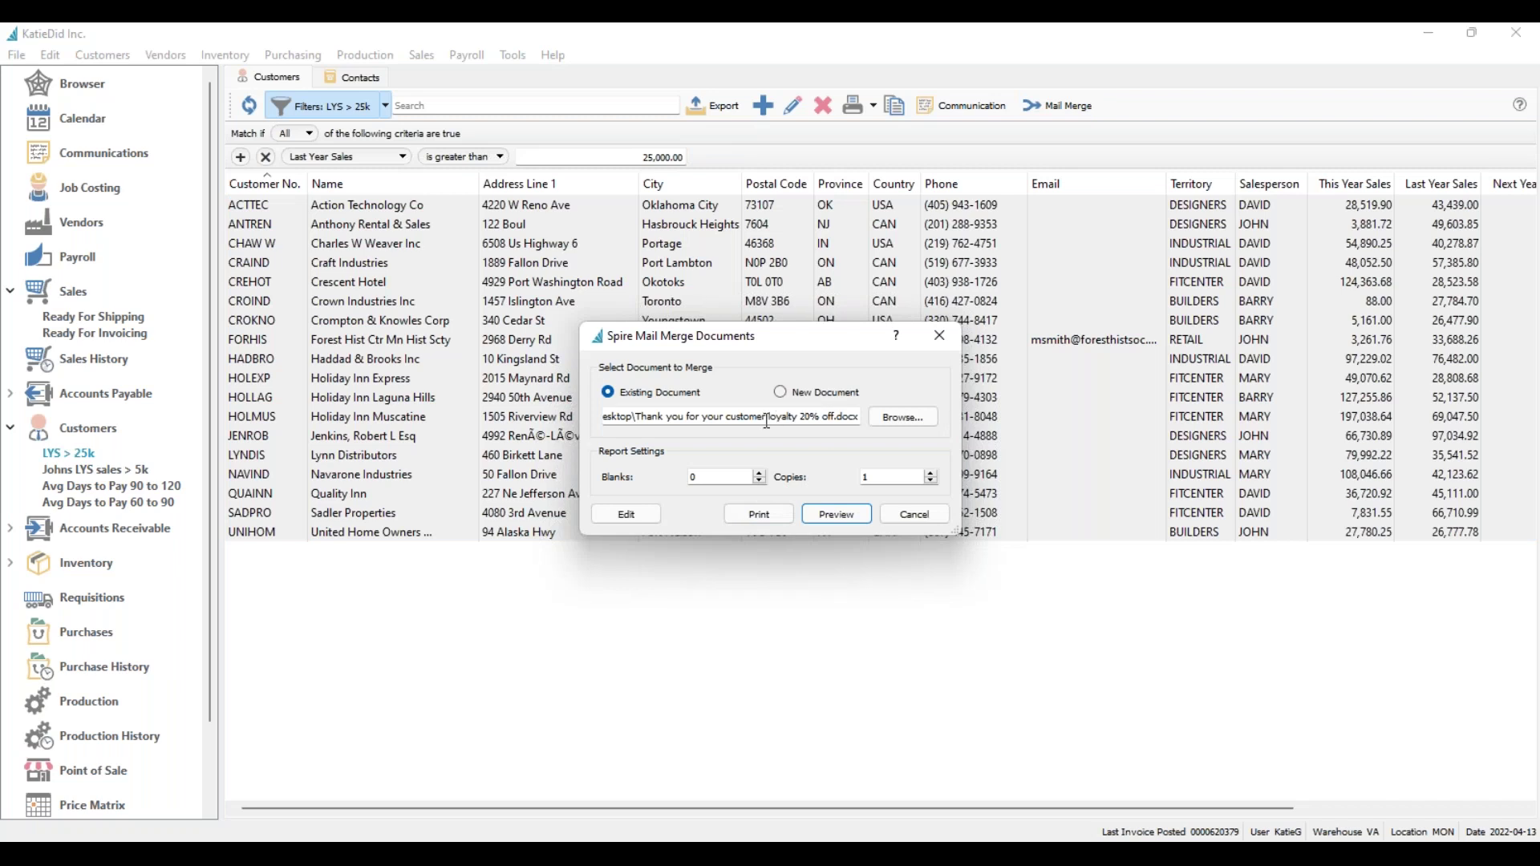
{"action": "left_click", "coordinate": [646, 520]}
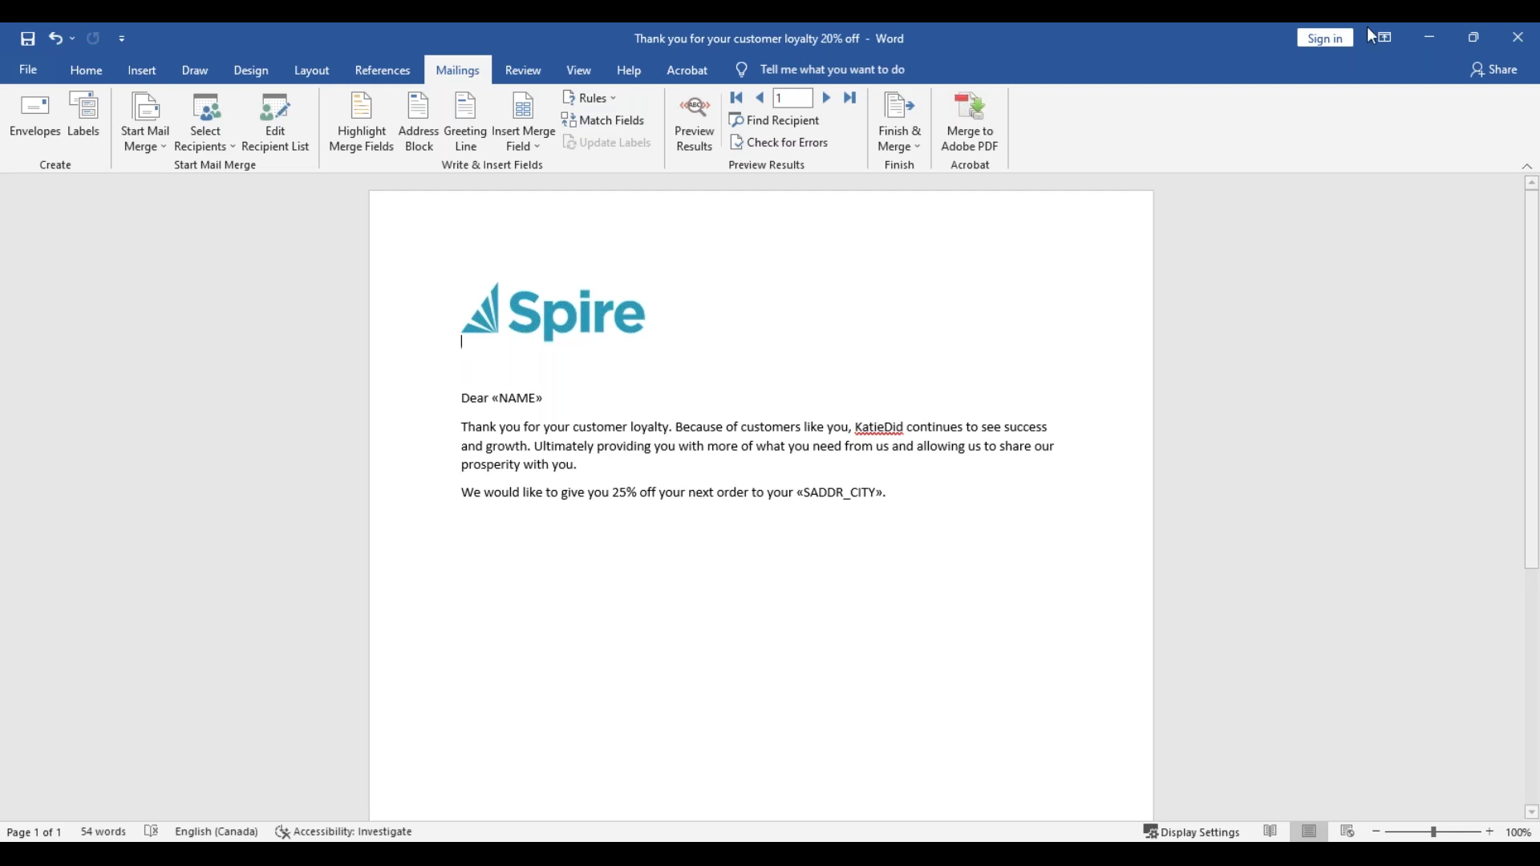
Step: Leave the loyalty letter and the mail merge without saving or merging, and switch to the PowerPoint slide show
{"action": "left_click", "coordinate": [1518, 38]}
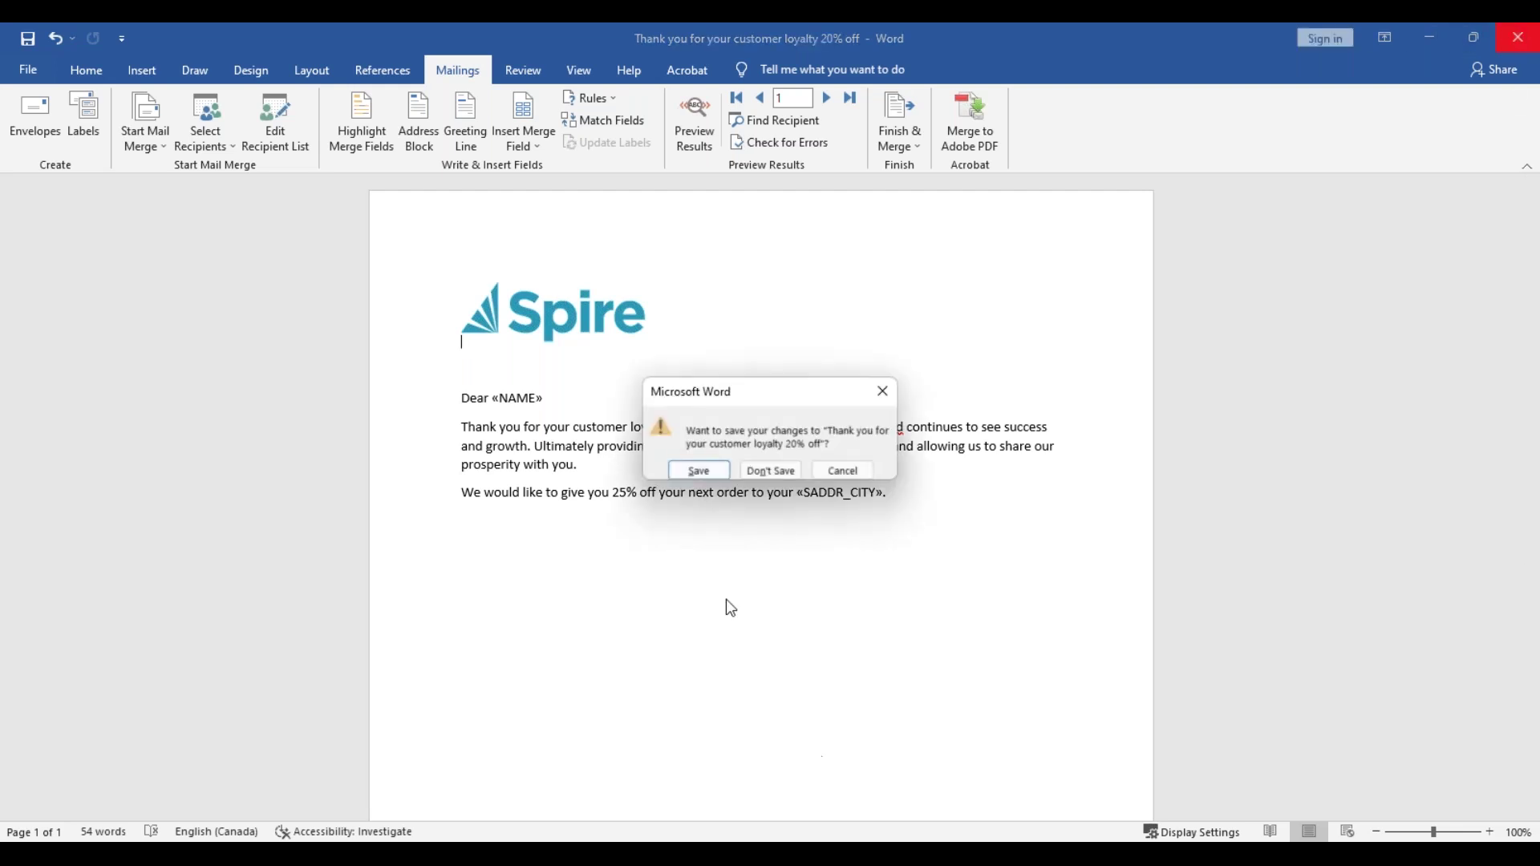
{"action": "left_click", "coordinate": [770, 470]}
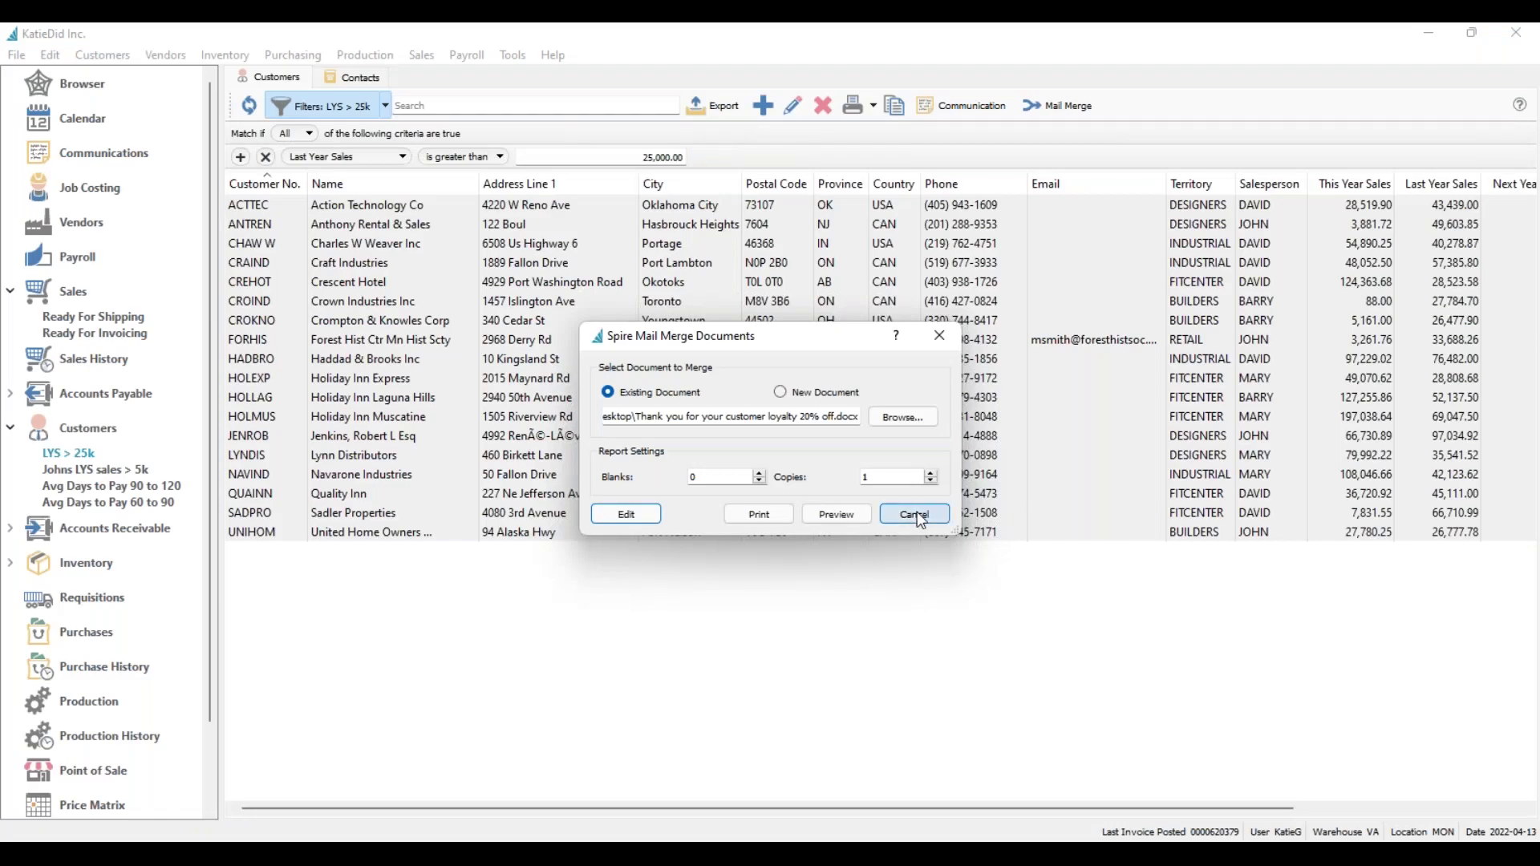
{"action": "left_click", "coordinate": [919, 518]}
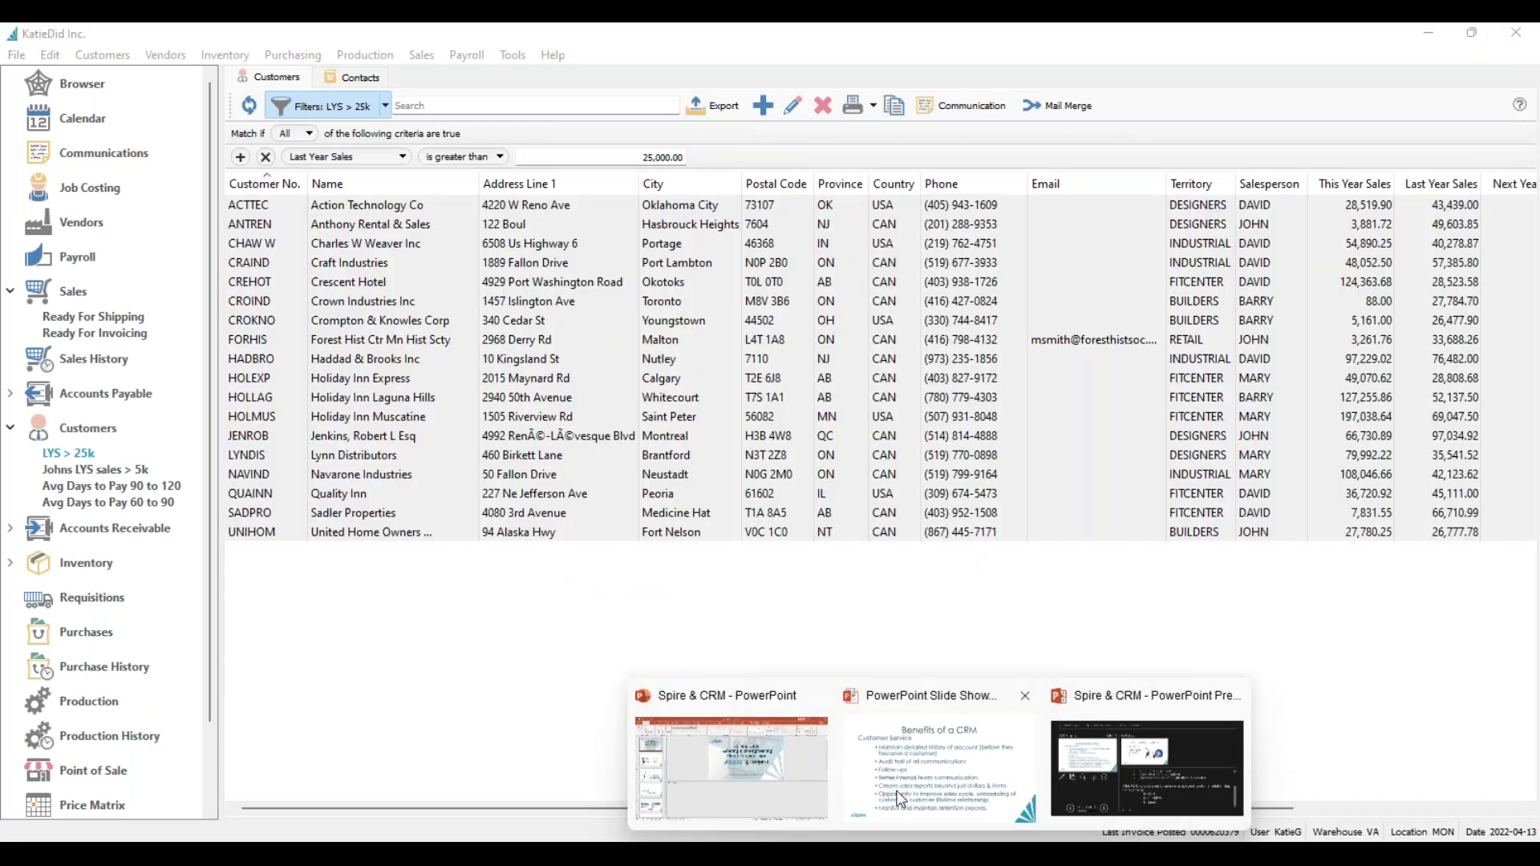
{"action": "left_click", "coordinate": [900, 794]}
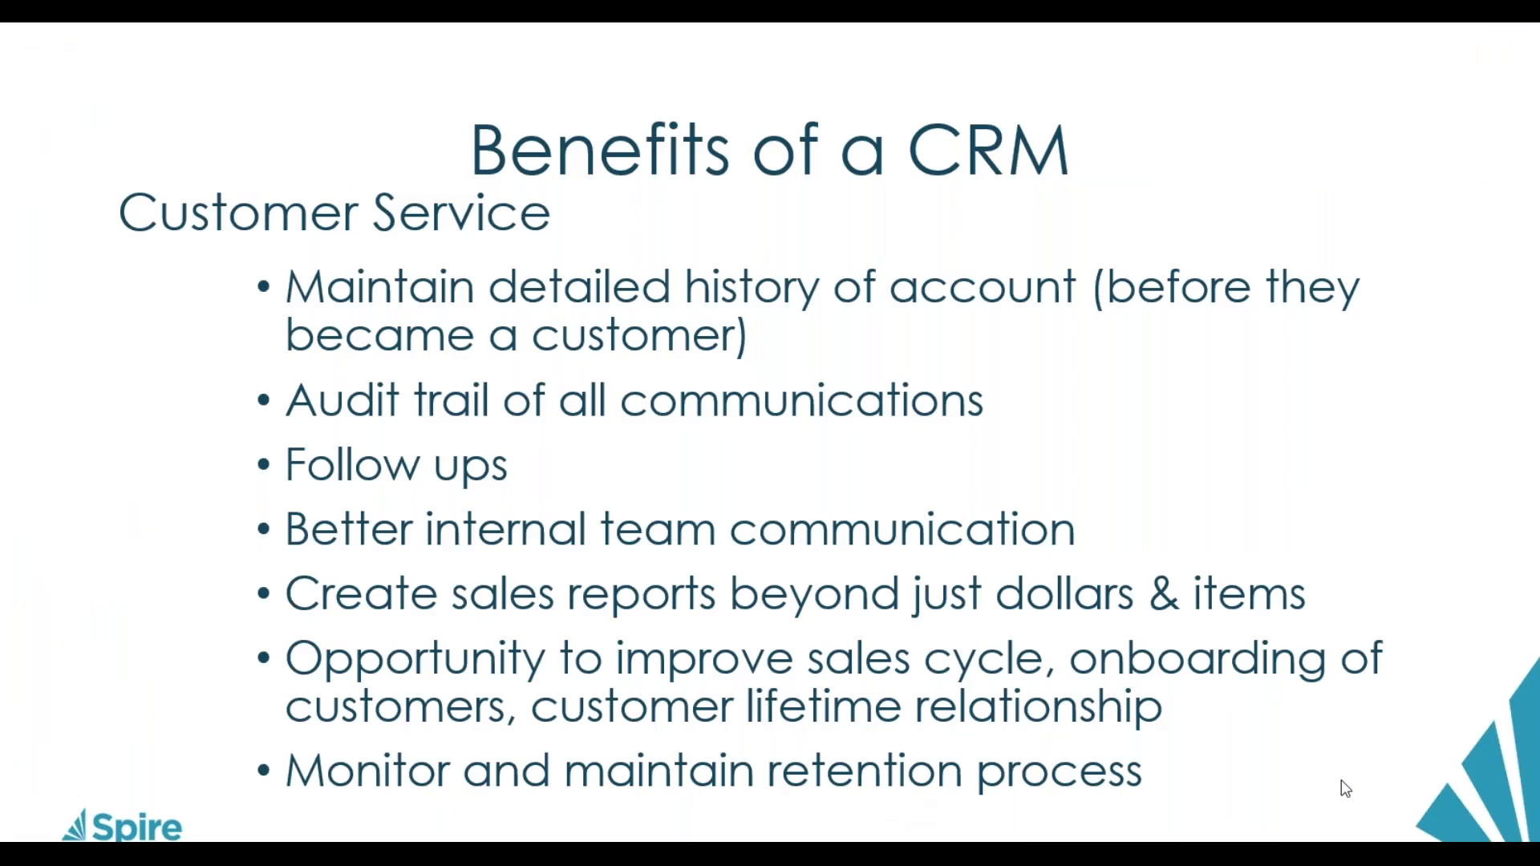